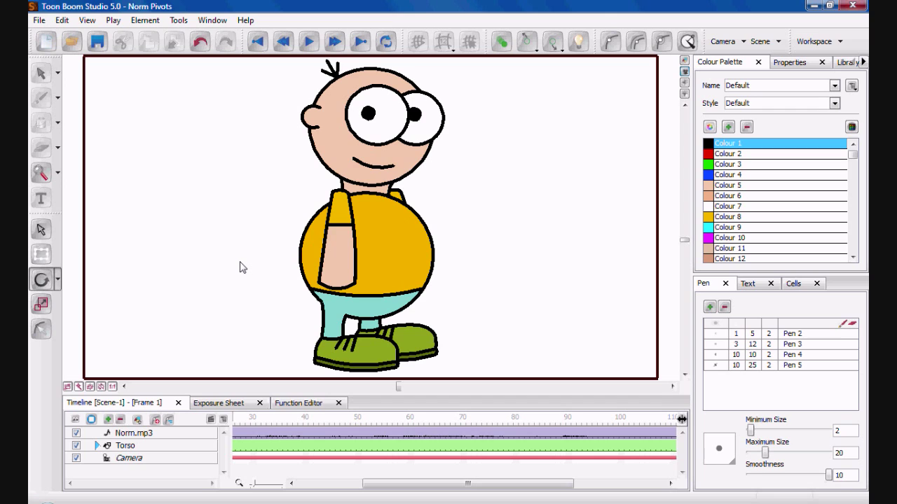
Step: Play the pivot animation, rewind to frame 1 and play it again from the start
{"action": "left_click", "coordinate": [309, 43]}
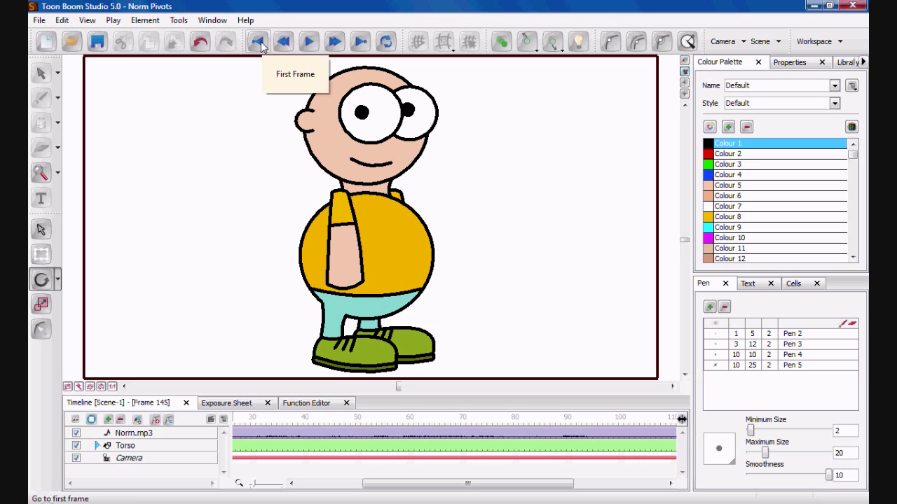
{"action": "left_click", "coordinate": [309, 42]}
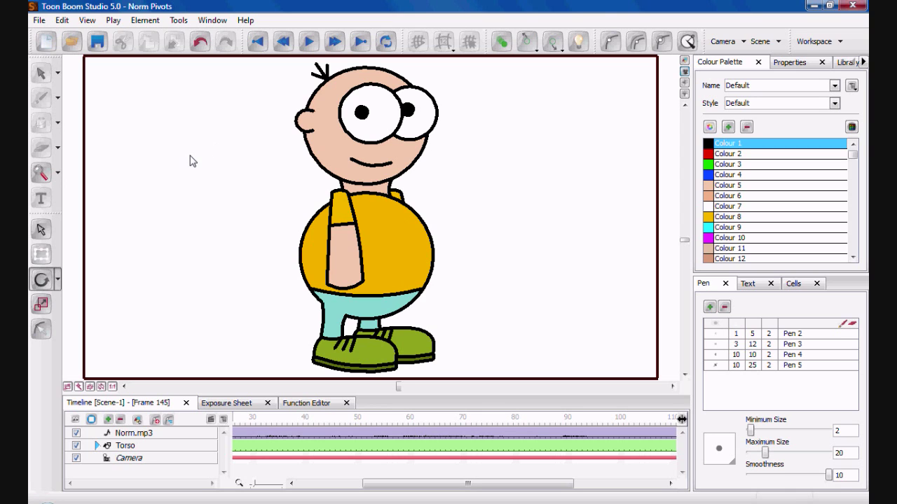
{"action": "left_click", "coordinate": [261, 43]}
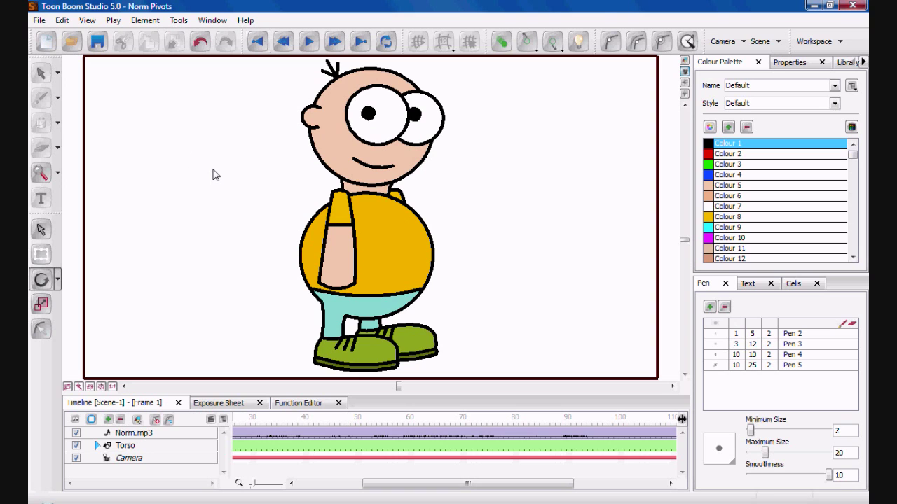
{"action": "left_click", "coordinate": [308, 42]}
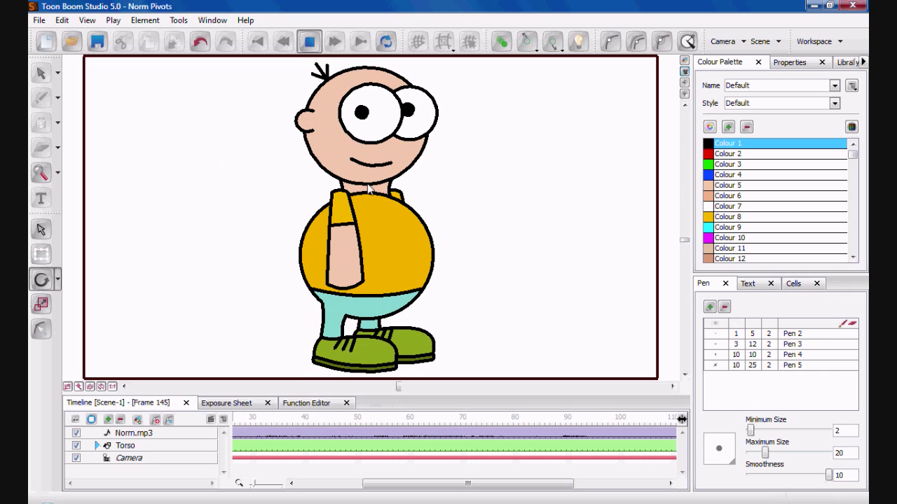
Step: Test-rotate the left arm and left leg around their pivots, then close Norm Pivots
{"action": "left_click", "coordinate": [397, 195]}
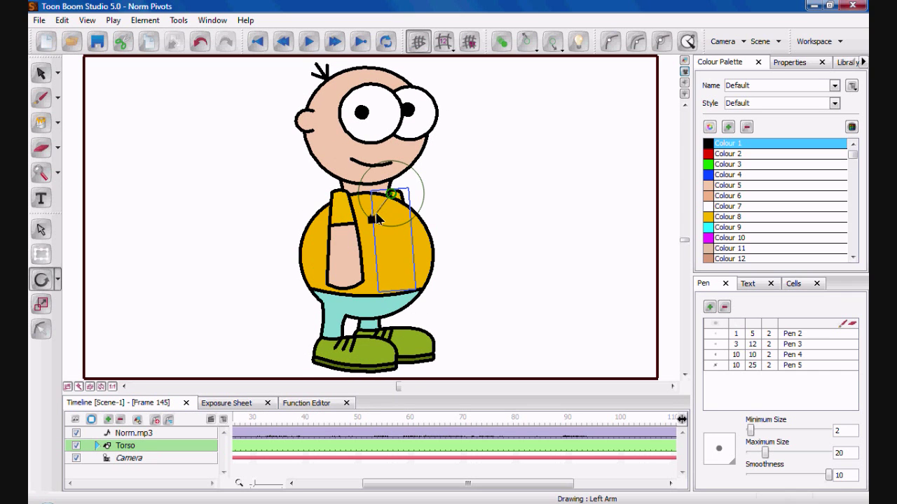
{"action": "mouse_move", "coordinate": [369, 222]}
{"action": "left_mouse_down"}
{"action": "mouse_move", "coordinate": [413, 210]}
{"action": "mouse_move", "coordinate": [413, 219]}
{"action": "mouse_move", "coordinate": [375, 224]}
{"action": "mouse_move", "coordinate": [413, 203]}
{"action": "mouse_move", "coordinate": [364, 224]}
{"action": "left_mouse_up"}
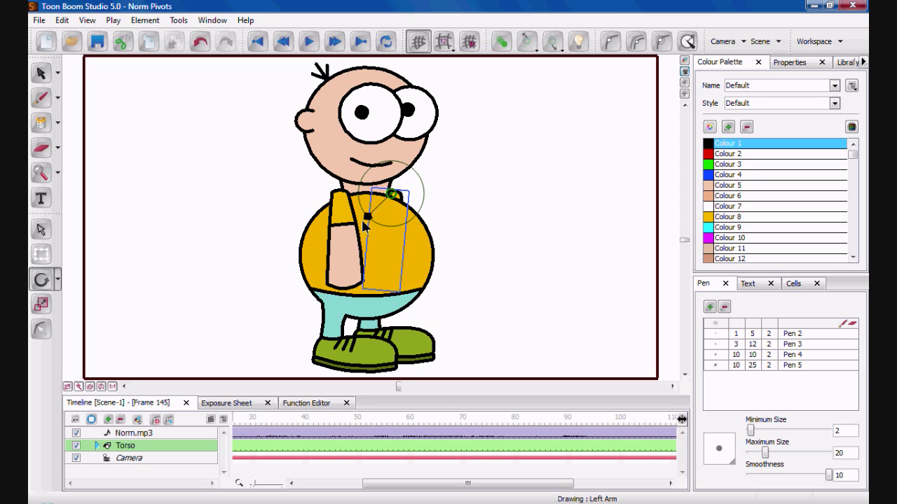
{"action": "left_click", "coordinate": [377, 342]}
{"action": "left_click", "coordinate": [380, 336]}
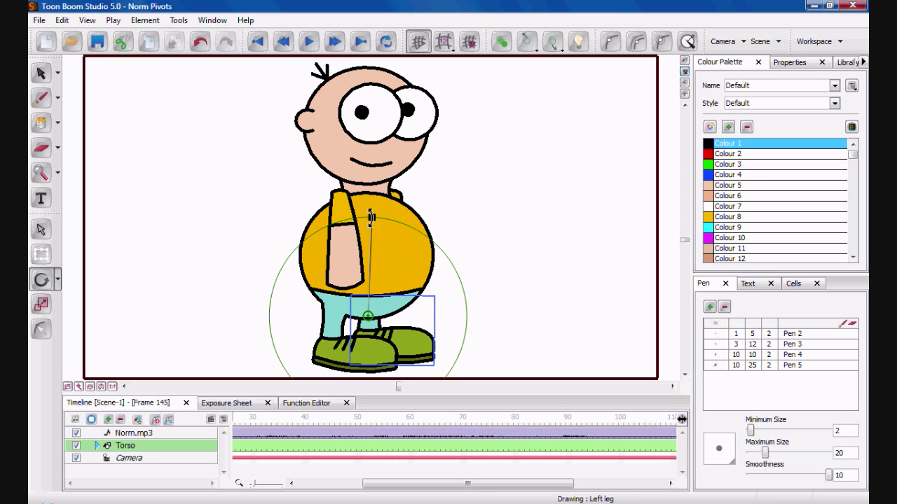
{"action": "left_click_drag", "start_coordinate": [370, 218], "coordinate": [364, 217]}
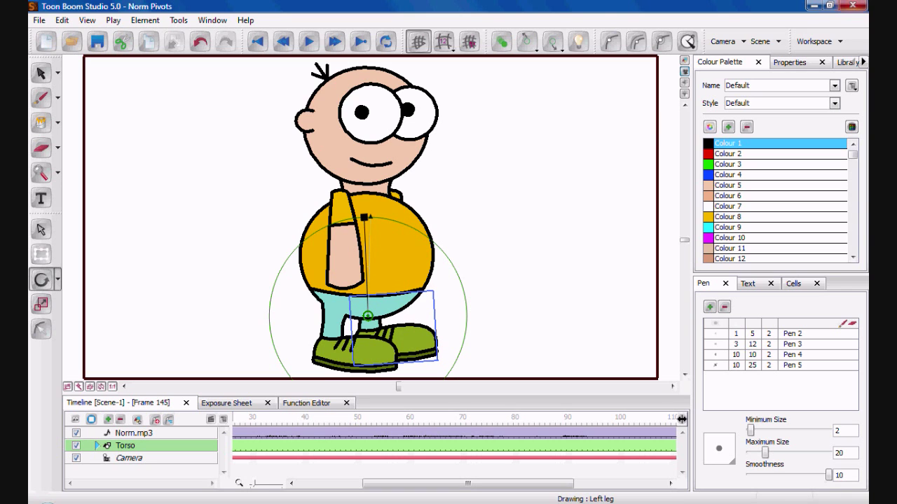
{"action": "left_click", "coordinate": [853, 5]}
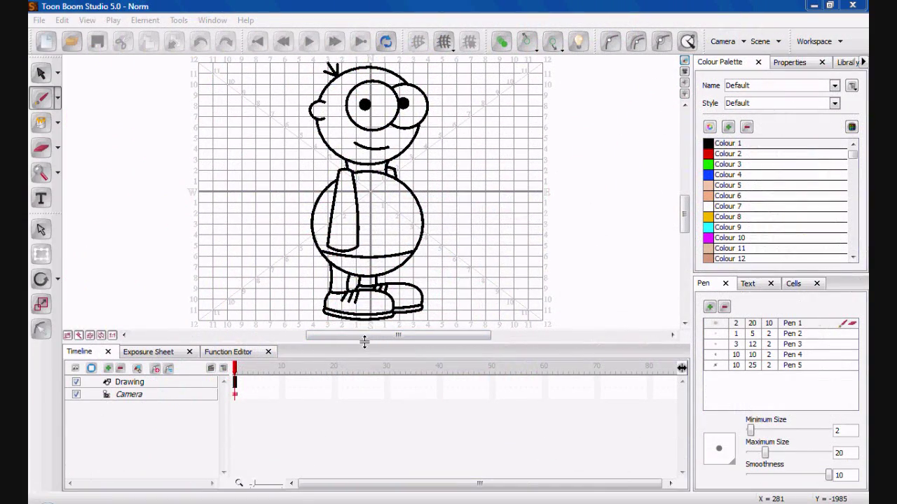
Step: Drag the canvas/timeline splitter down to enlarge the drawing view and pick the Select tool
{"action": "left_click_drag", "start_coordinate": [363, 341], "coordinate": [362, 372]}
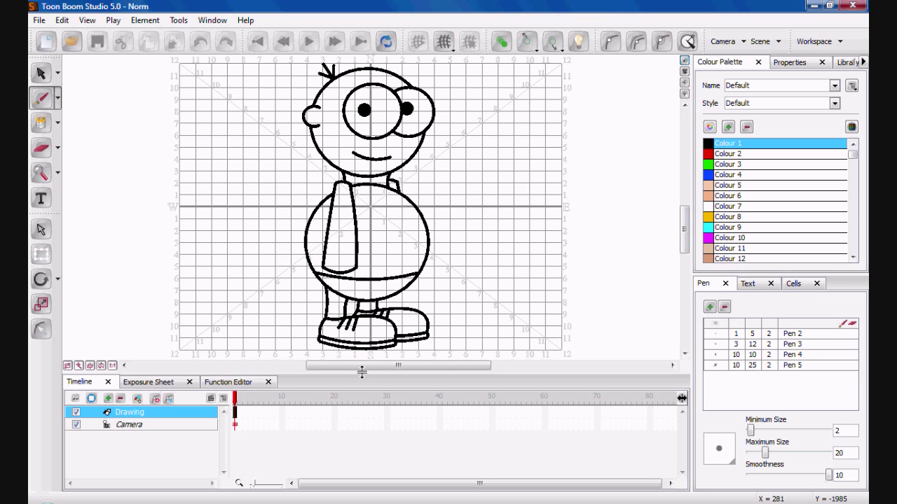
{"action": "left_click_drag", "start_coordinate": [362, 372], "coordinate": [360, 396]}
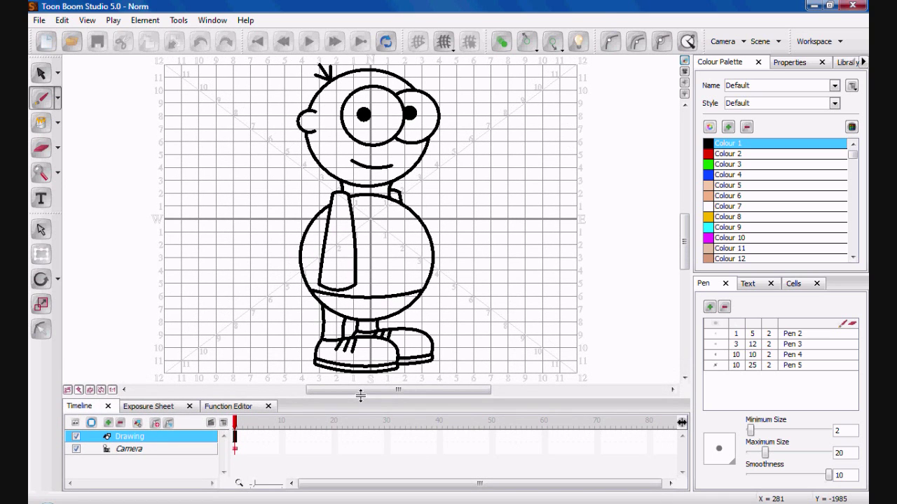
{"action": "left_click", "coordinate": [40, 73]}
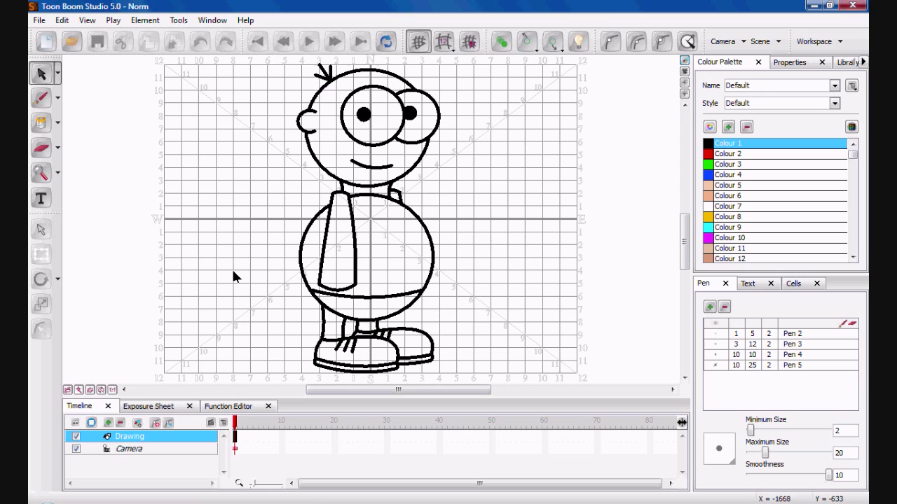
Step: Import the Norm.mp3 audio file into the scene via File > Import File
{"action": "left_click", "coordinate": [39, 23]}
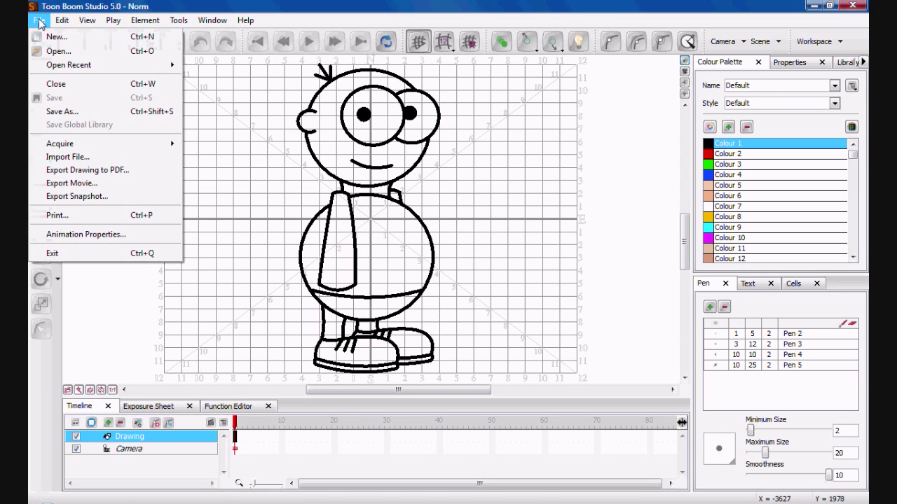
{"action": "left_click", "coordinate": [98, 156]}
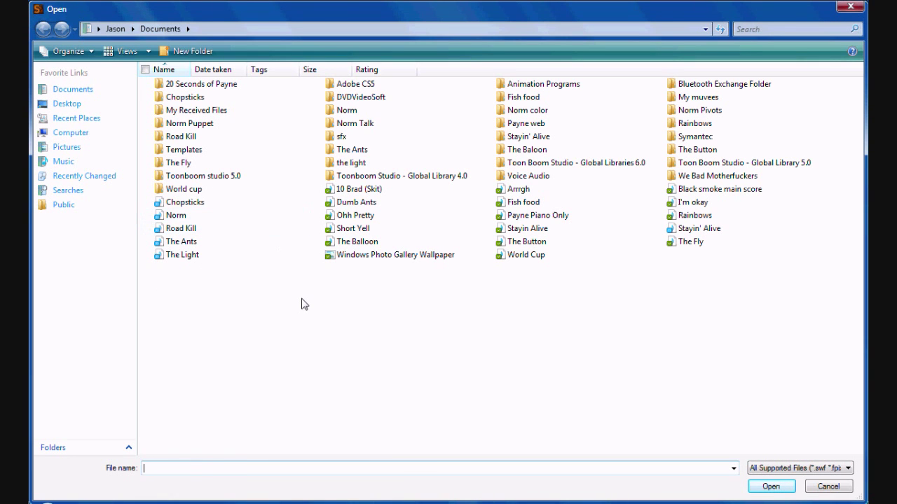
{"action": "double_click", "coordinate": [189, 218]}
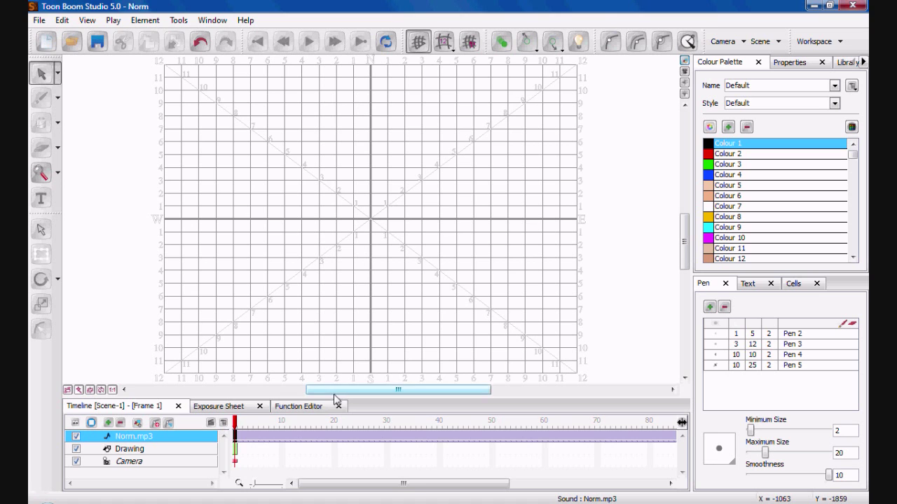
Step: Resize the timeline panel, scroll to check the sound's length, and select the Drawing layer at frame 1
{"action": "left_click_drag", "start_coordinate": [331, 398], "coordinate": [328, 323]}
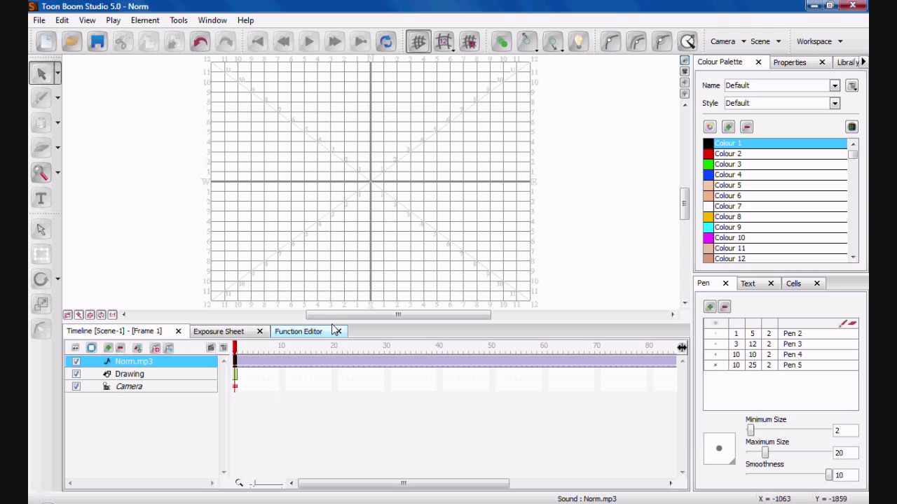
{"action": "left_click_drag", "start_coordinate": [338, 484], "coordinate": [494, 495]}
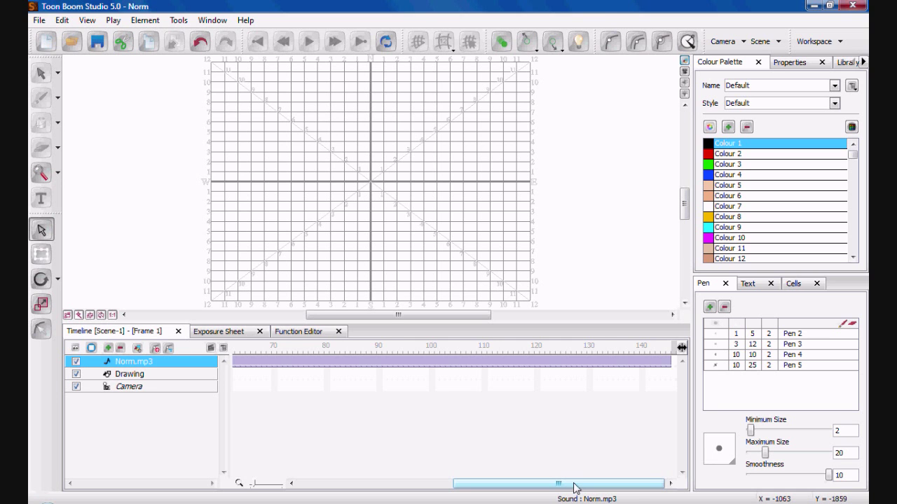
{"action": "left_click_drag", "start_coordinate": [547, 485], "coordinate": [350, 491]}
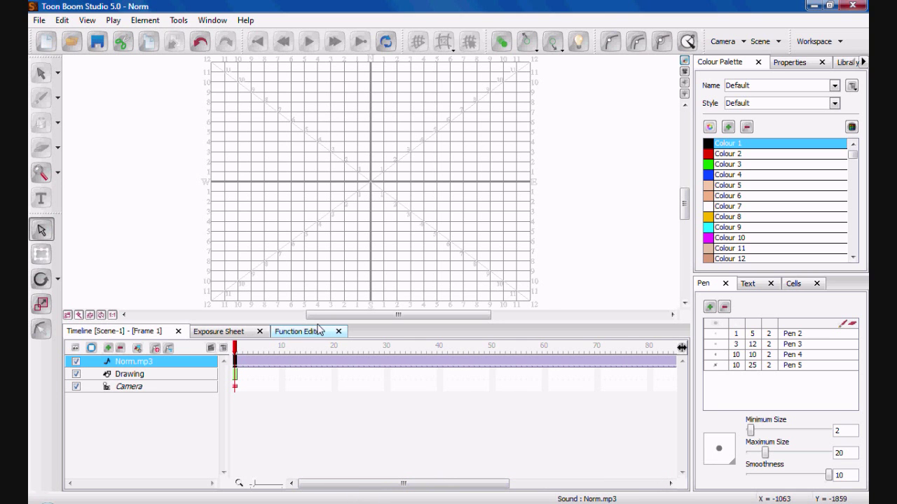
{"action": "left_click_drag", "start_coordinate": [316, 323], "coordinate": [311, 374]}
{"action": "left_click", "coordinate": [236, 429]}
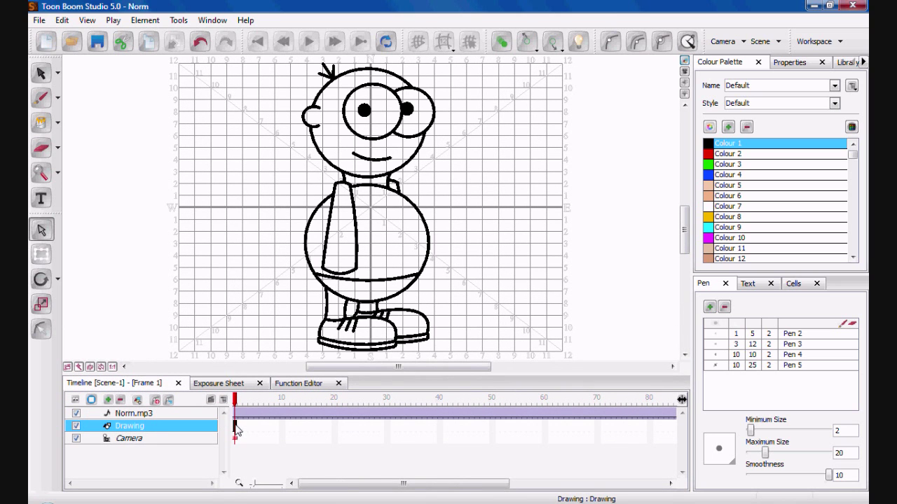
Step: Select the Norm.mp3 layer and open it with Element > Edit Sound
{"action": "left_click", "coordinate": [145, 19]}
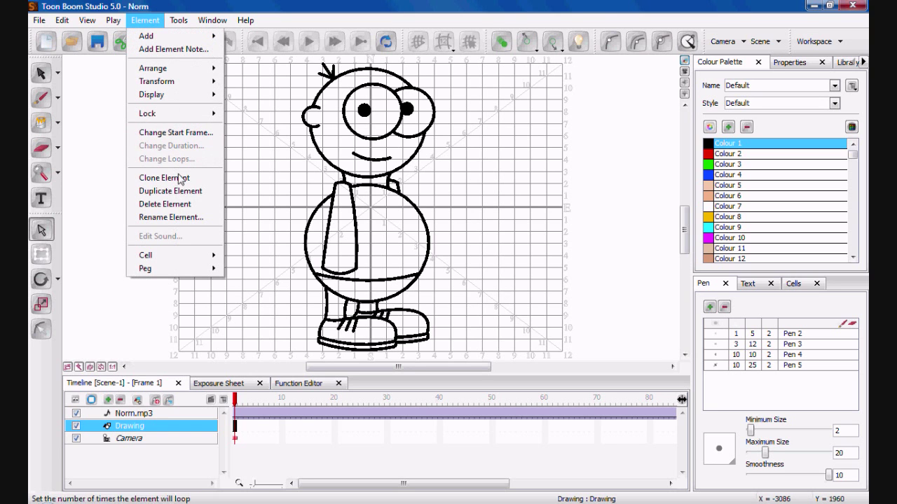
{"action": "left_click", "coordinate": [140, 329]}
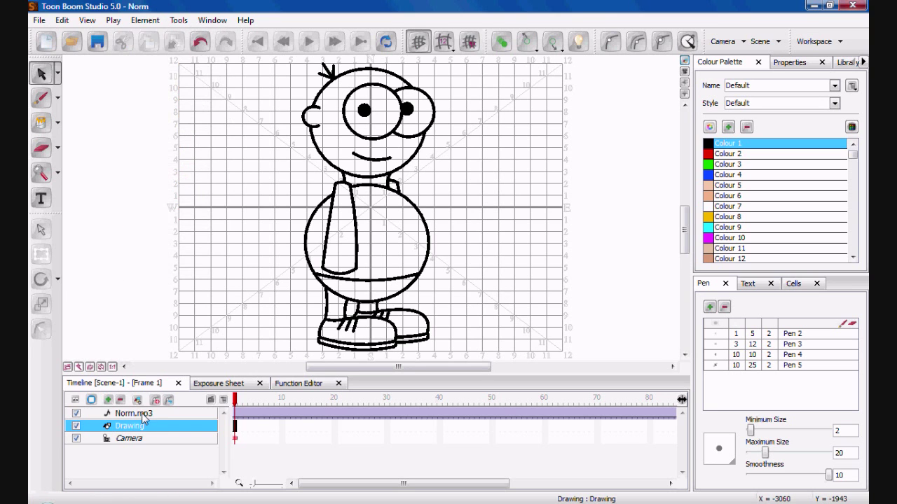
{"action": "left_click", "coordinate": [143, 415]}
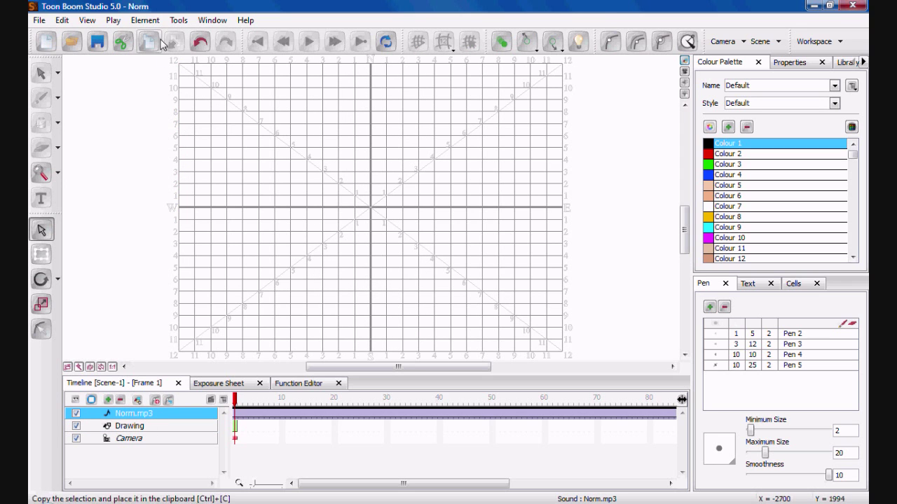
{"action": "left_click", "coordinate": [145, 20]}
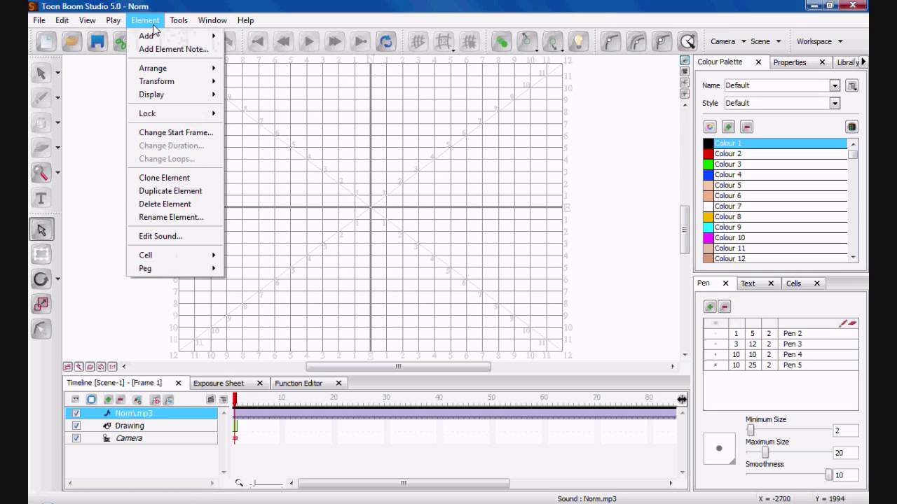
{"action": "left_click", "coordinate": [158, 236]}
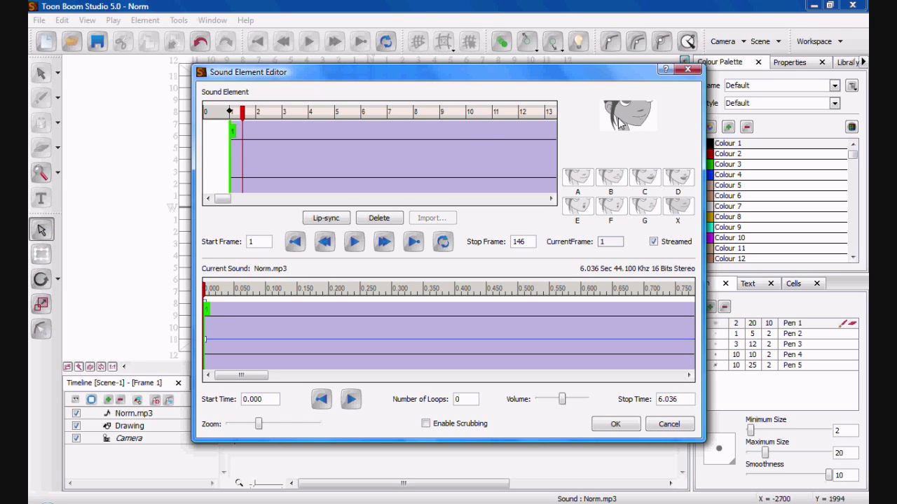
Step: Compute lip-sync mouth shapes for Norm.mp3, preview the playback twice, then confirm with OK
{"action": "left_click", "coordinate": [327, 220]}
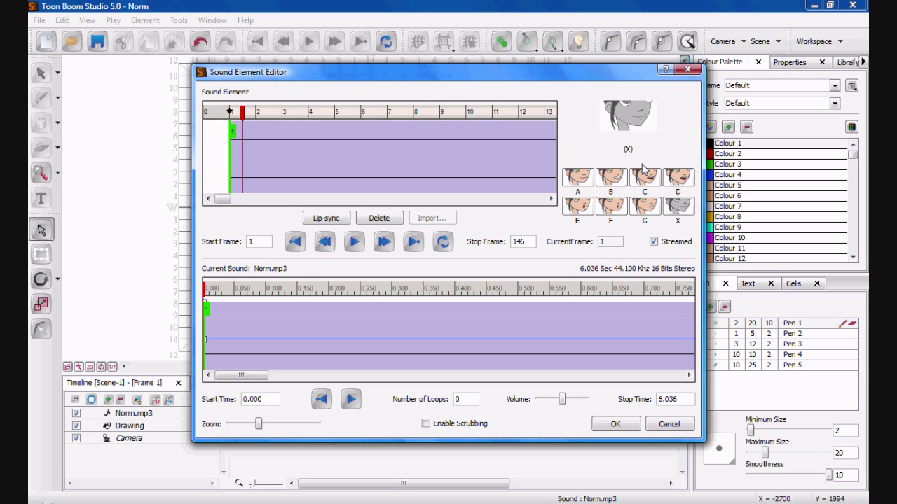
{"action": "left_click", "coordinate": [354, 242]}
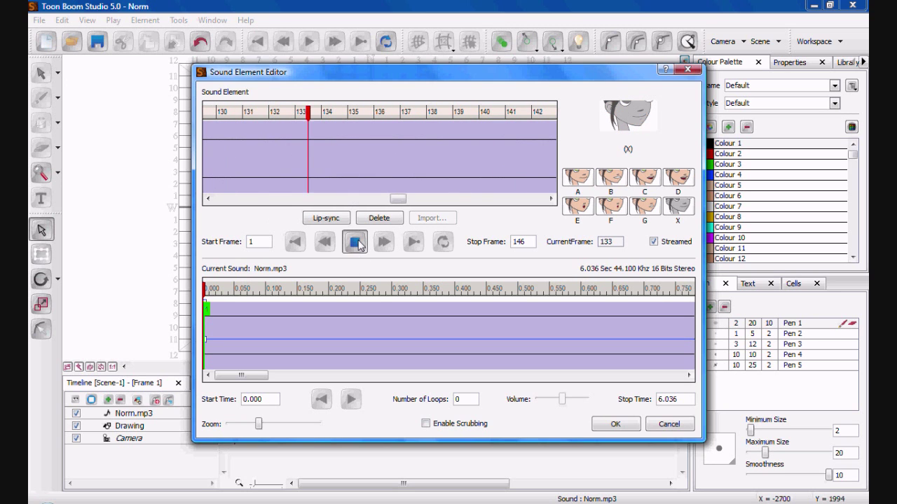
{"action": "left_click", "coordinate": [319, 243]}
{"action": "left_click", "coordinate": [320, 243]}
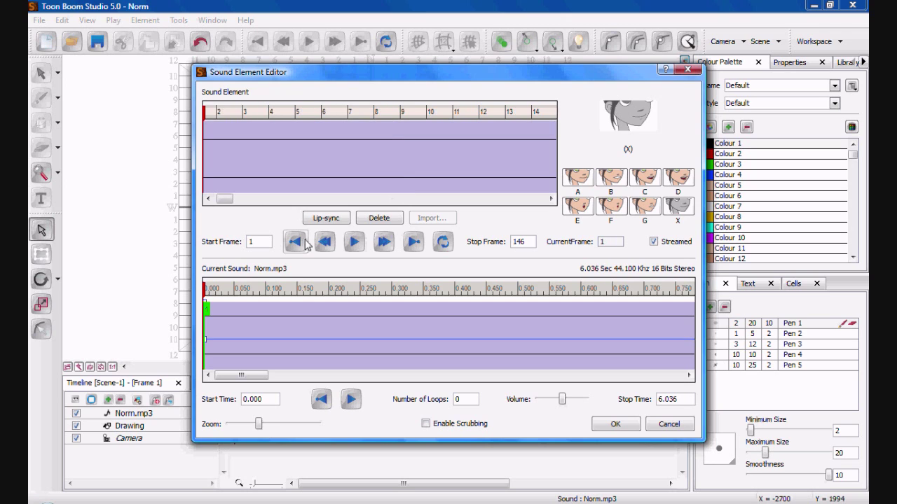
{"action": "left_click", "coordinate": [354, 242]}
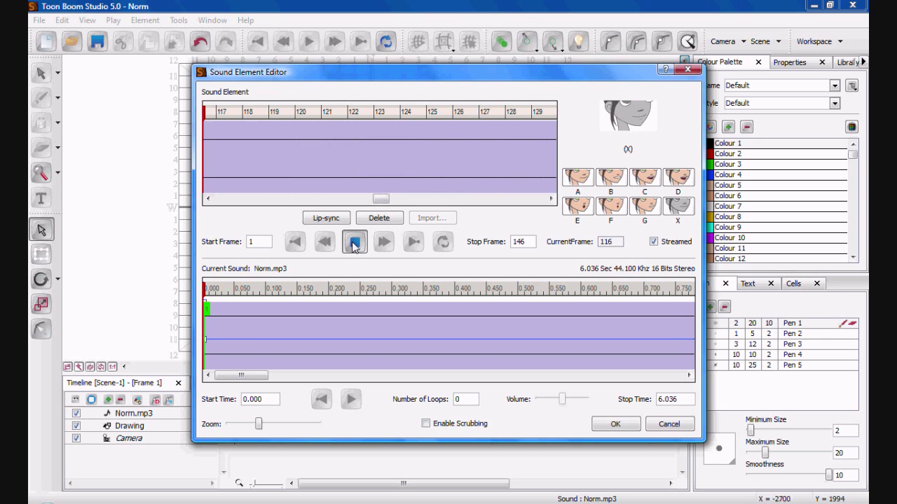
{"action": "left_click", "coordinate": [353, 242]}
{"action": "left_click", "coordinate": [295, 242]}
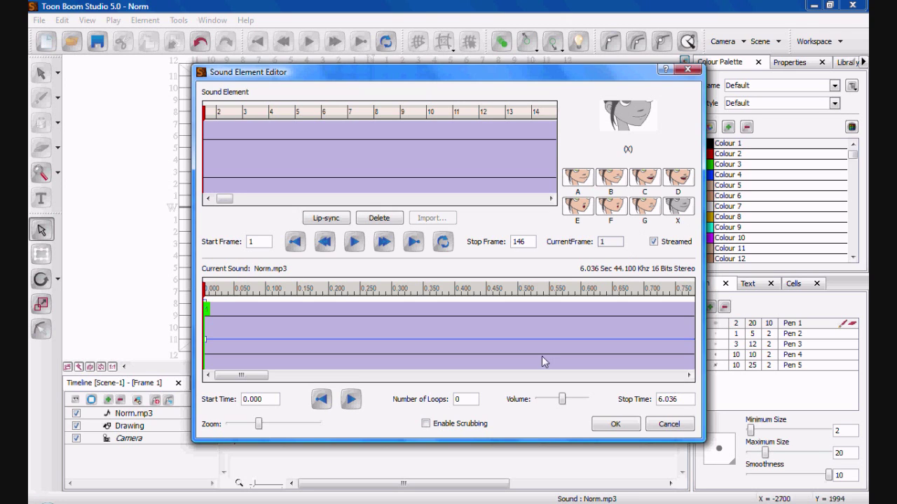
{"action": "left_click", "coordinate": [608, 429]}
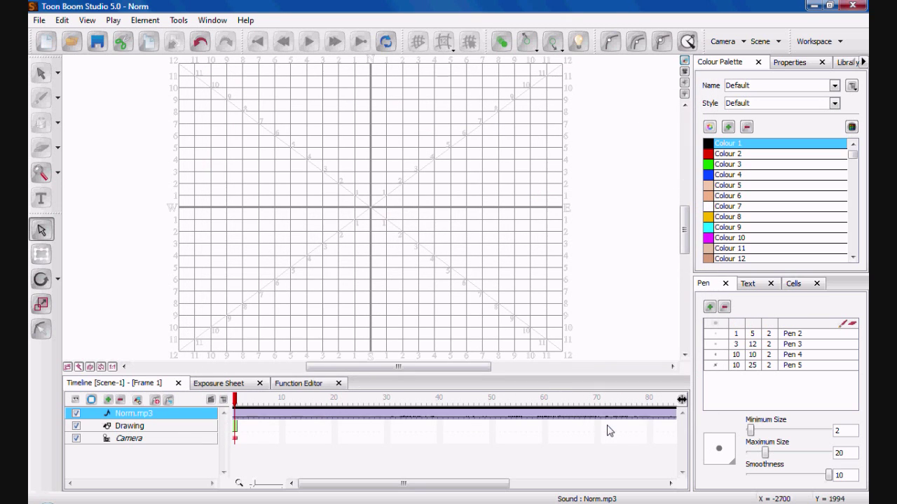
Step: Add a new drawing layer and rename the original Drawing layer to NOrm
{"action": "left_click", "coordinate": [158, 428]}
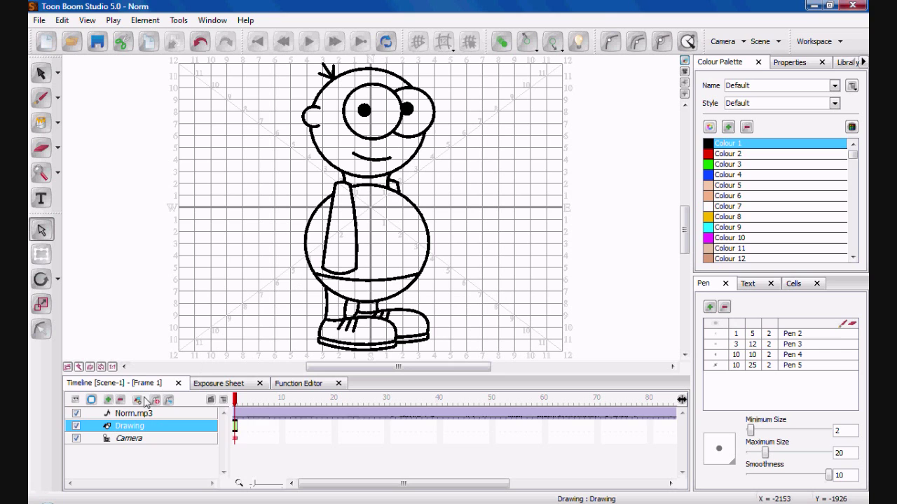
{"action": "left_click", "coordinate": [137, 401]}
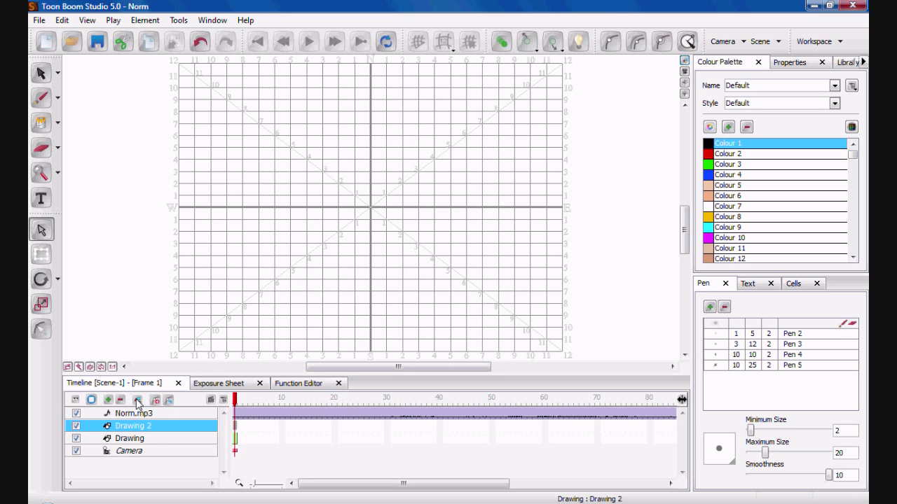
{"action": "left_click", "coordinate": [147, 440]}
{"action": "double_click", "coordinate": [146, 439]}
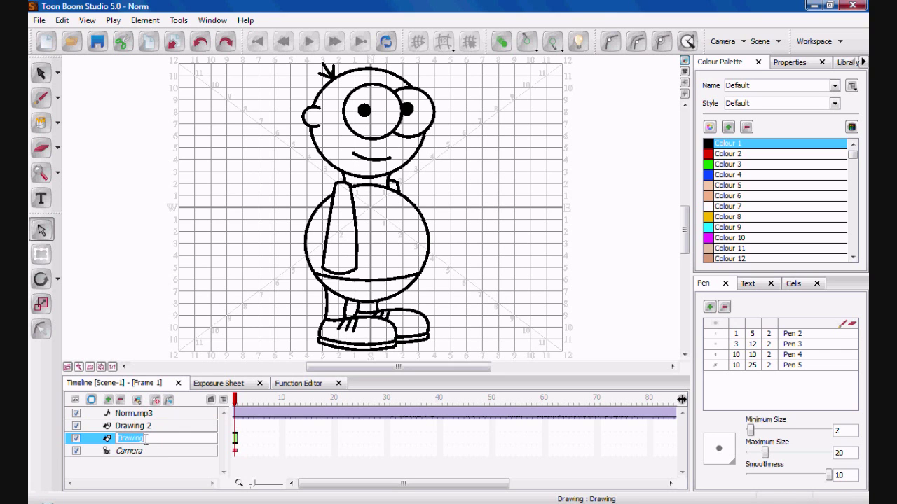
{"action": "type", "text": "NO"}
{"action": "key", "text": "Caps_Lock"}
{"action": "type", "text": "rm"}
{"action": "key", "text": "Return"}
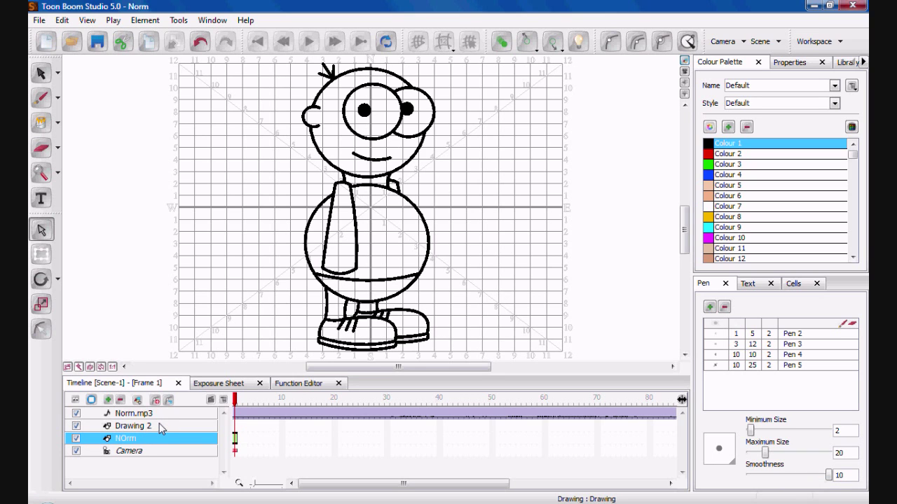
Step: Rename the Drawing 2 layer to Mouth
{"action": "double_click", "coordinate": [133, 426]}
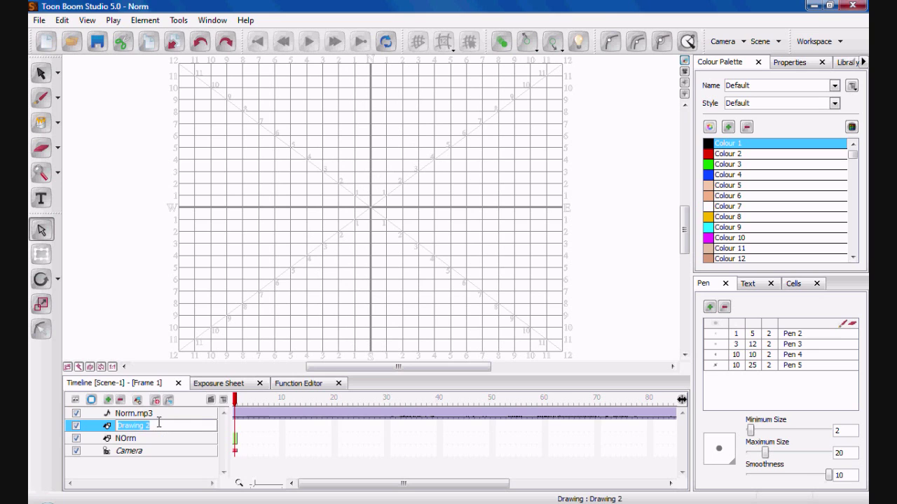
{"action": "key", "text": "Caps_Lock"}
{"action": "type", "text": "M"}
{"action": "key", "text": "Caps_Lock"}
{"action": "type", "text": "ou"}
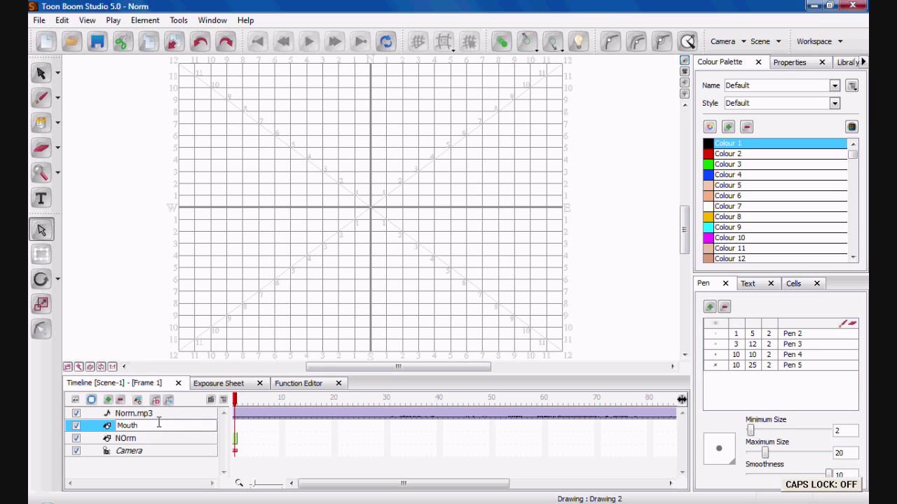
{"action": "type", "text": "th"}
{"action": "key", "text": "Return"}
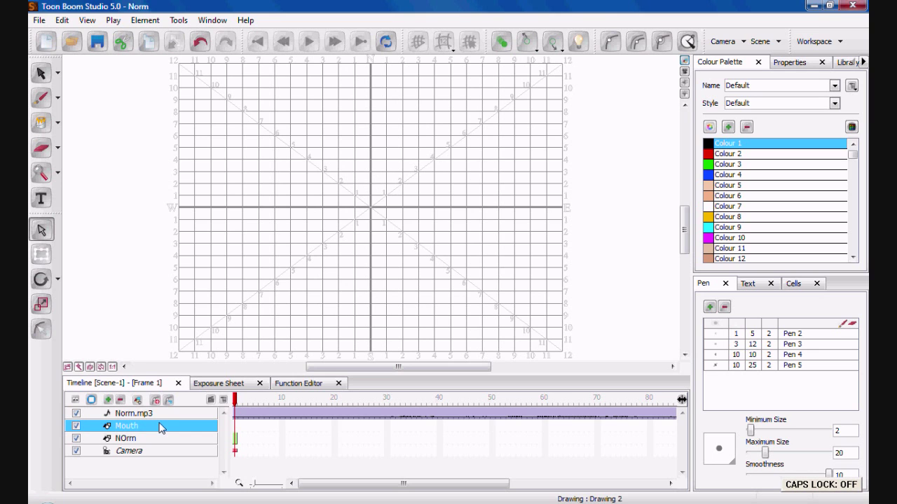
Step: Select just the mouth stroke on the NOrm body drawing
{"action": "left_click", "coordinate": [236, 439]}
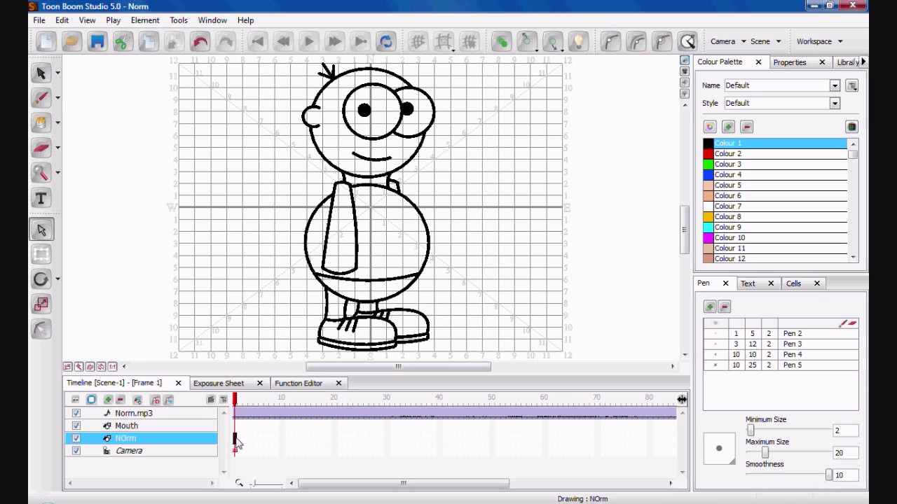
{"action": "key", "text": "alt+s"}
{"action": "left_click", "coordinate": [369, 161]}
{"action": "left_click", "coordinate": [370, 162]}
Step: Copy the mouth stroke and paste it onto the Mouth layer
{"action": "key", "text": "ctrl+c"}
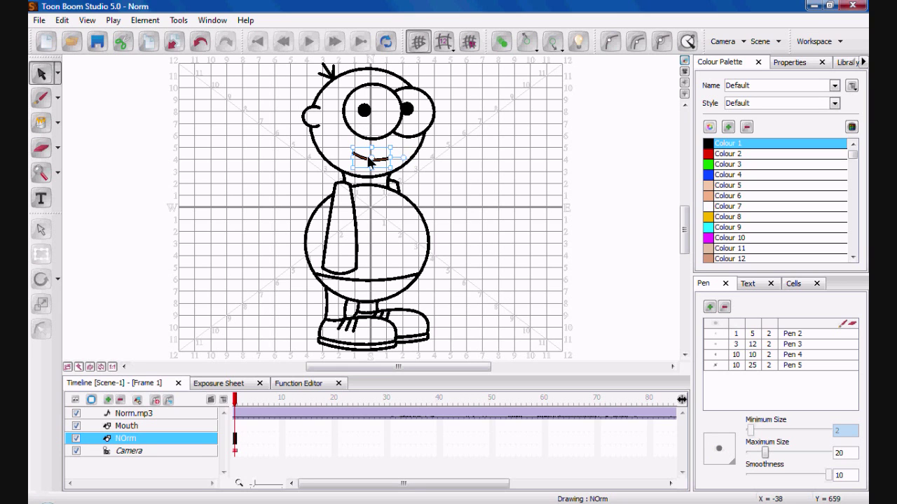
{"action": "left_click", "coordinate": [235, 427]}
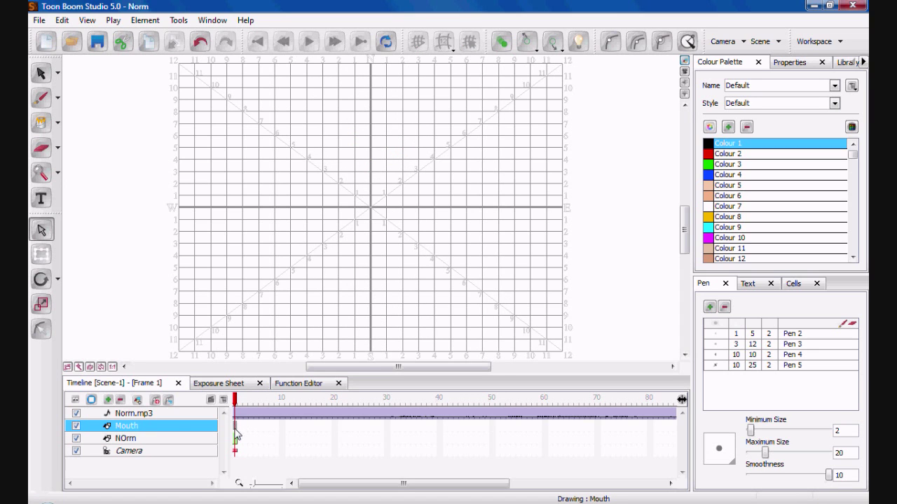
{"action": "key", "text": "alt+s"}
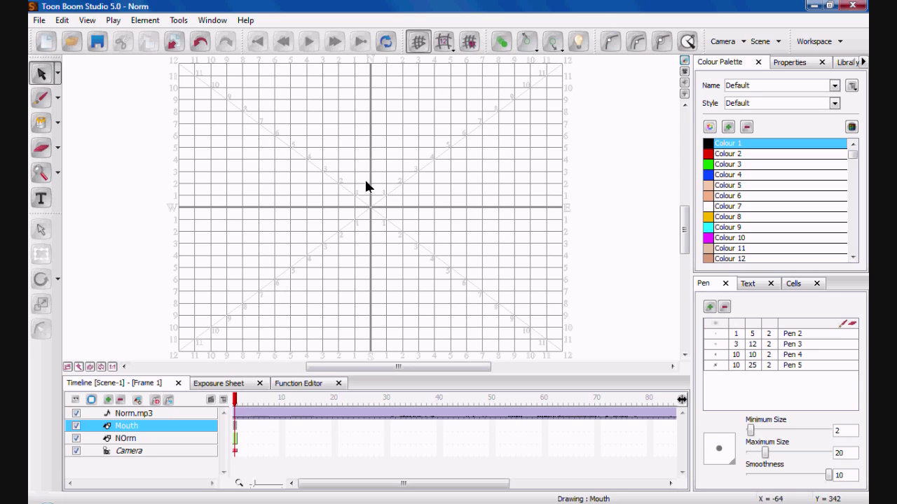
{"action": "key", "text": "ctrl+v"}
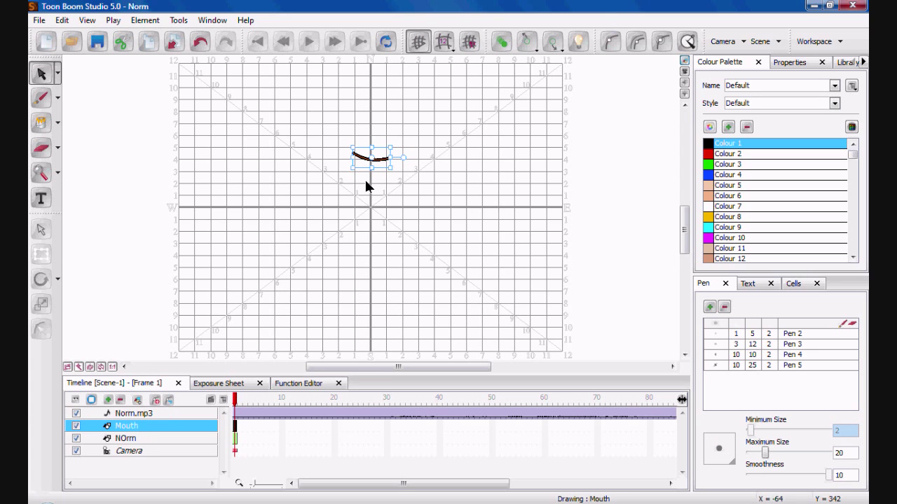
{"action": "left_click", "coordinate": [356, 204]}
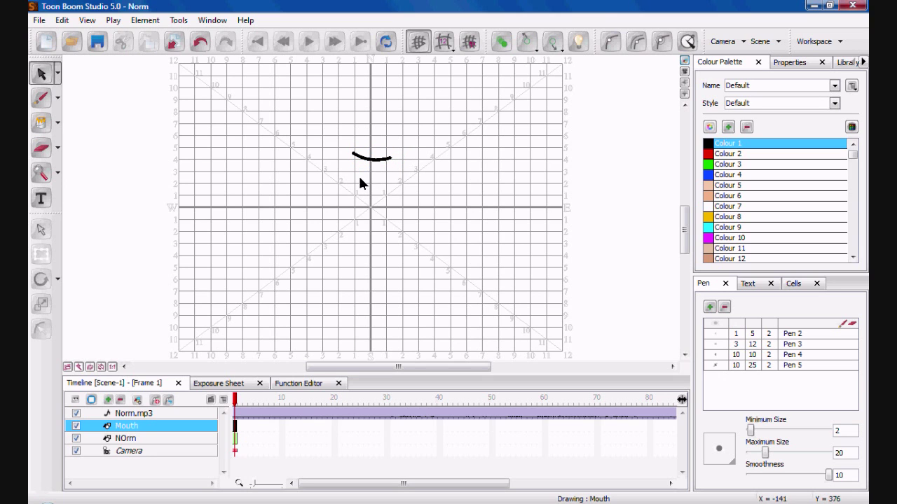
Step: Delete the mouth stroke from the NOrm body drawing
{"action": "left_click", "coordinate": [236, 439]}
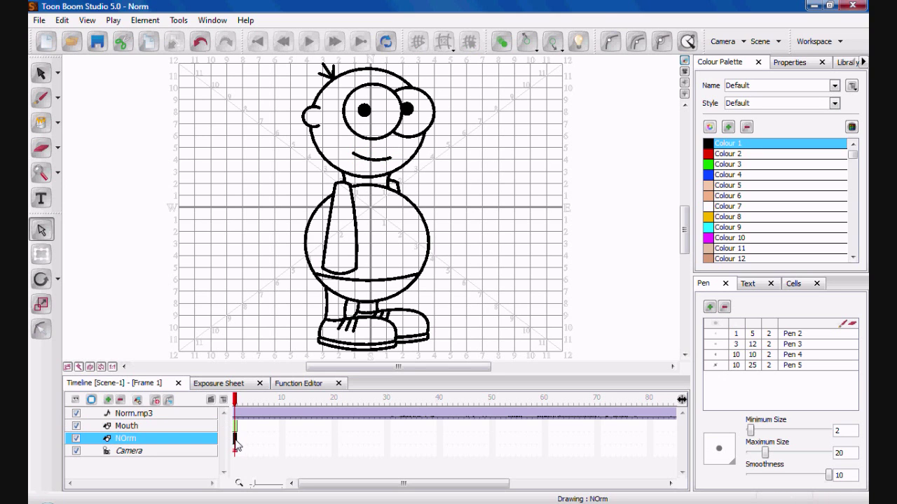
{"action": "key", "text": "alt+s"}
{"action": "left_click", "coordinate": [364, 162]}
{"action": "key", "text": "Delete"}
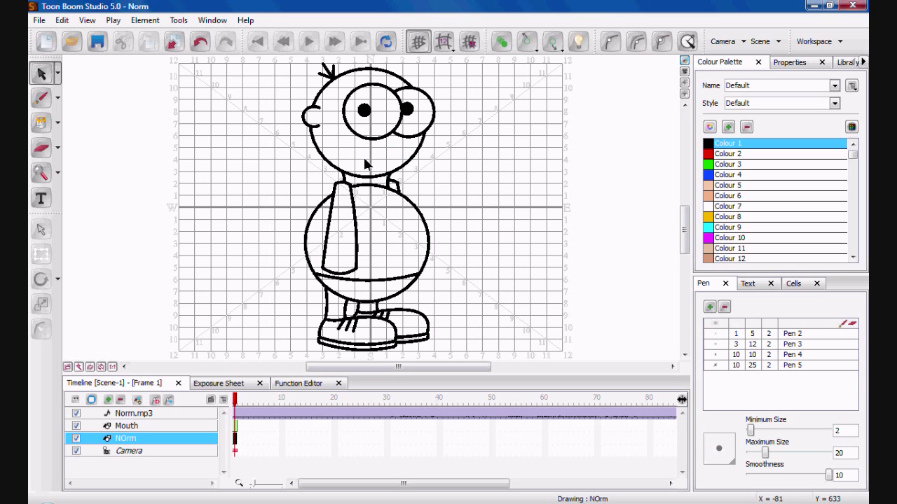
{"action": "left_click", "coordinate": [684, 72]}
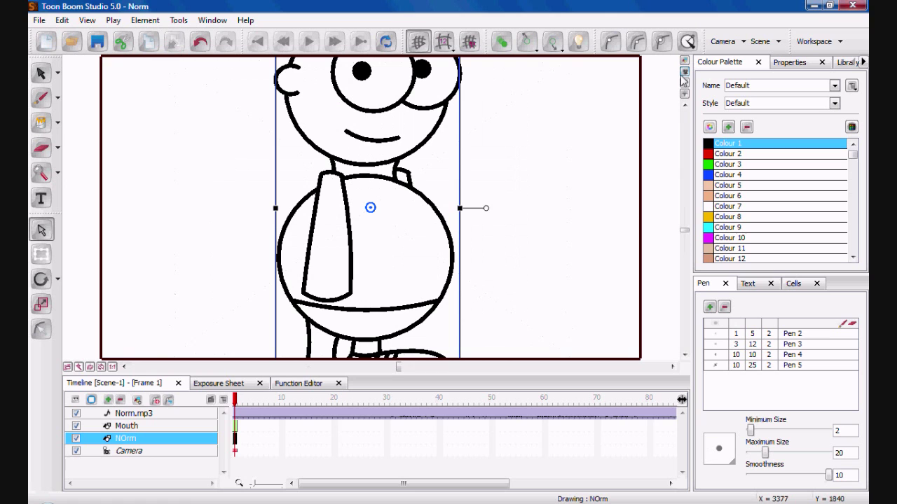
{"action": "left_click", "coordinate": [144, 456]}
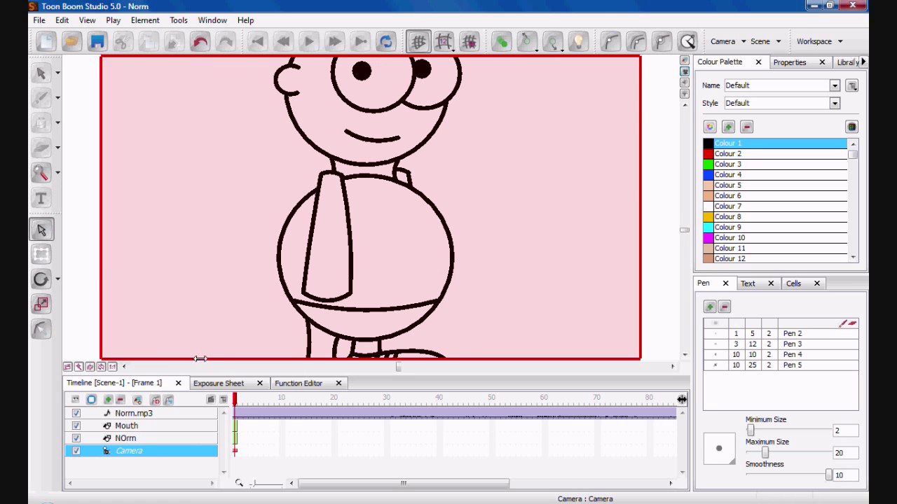
{"action": "key", "text": "1"}
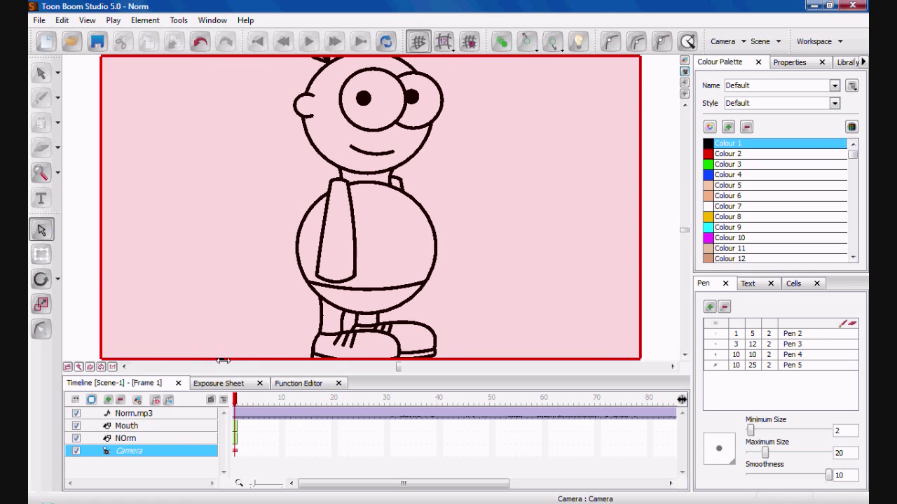
{"action": "key", "text": "1"}
{"action": "key", "text": "1"}
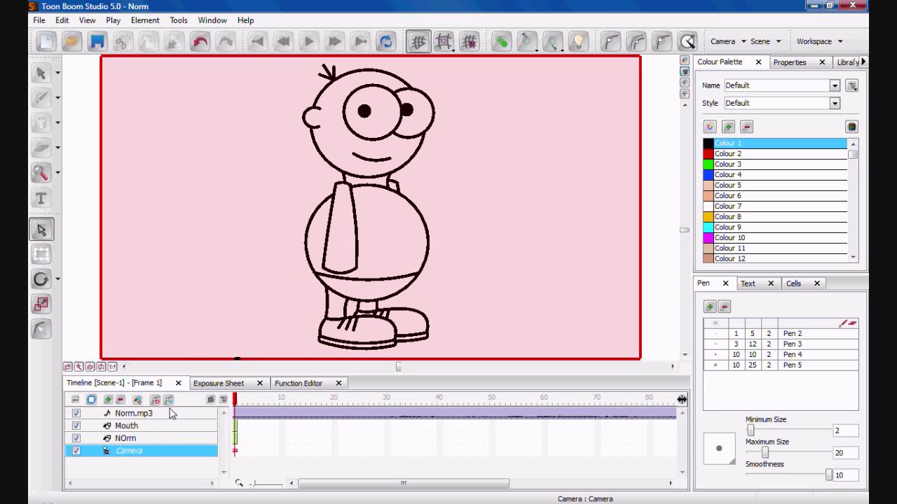
{"action": "left_click", "coordinate": [685, 62]}
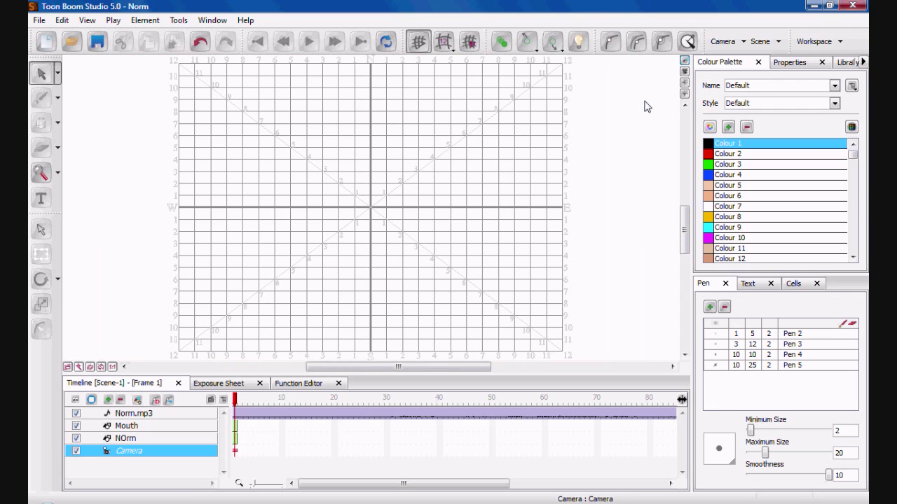
{"action": "left_click", "coordinate": [174, 431]}
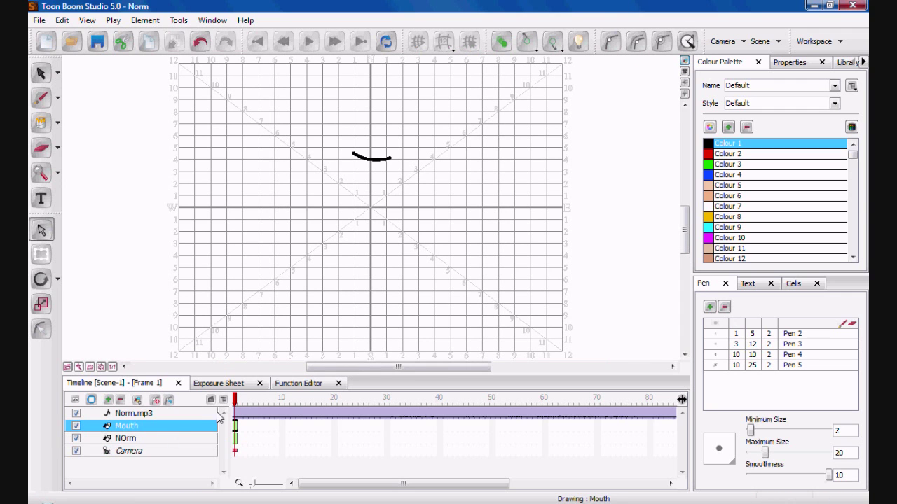
{"action": "left_click", "coordinate": [236, 439]}
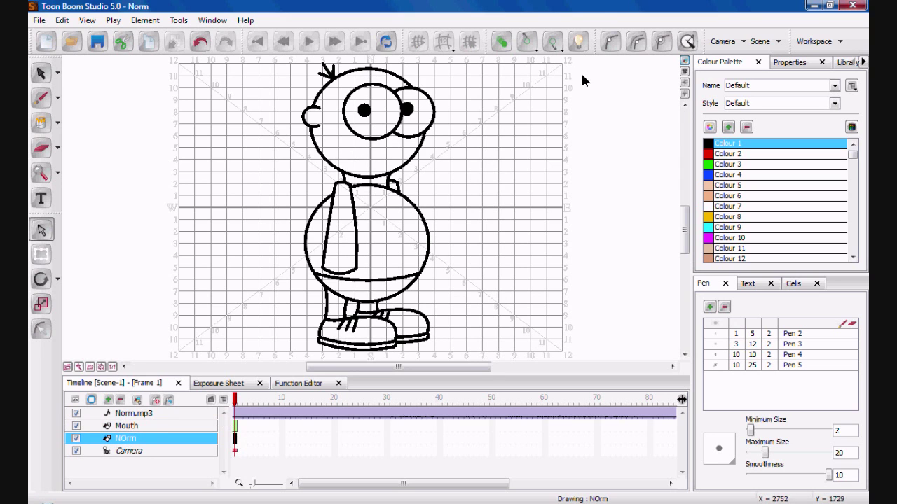
Step: Turn on the light table and select the Mouth layer to see it over the greyed body
{"action": "left_click", "coordinate": [577, 45]}
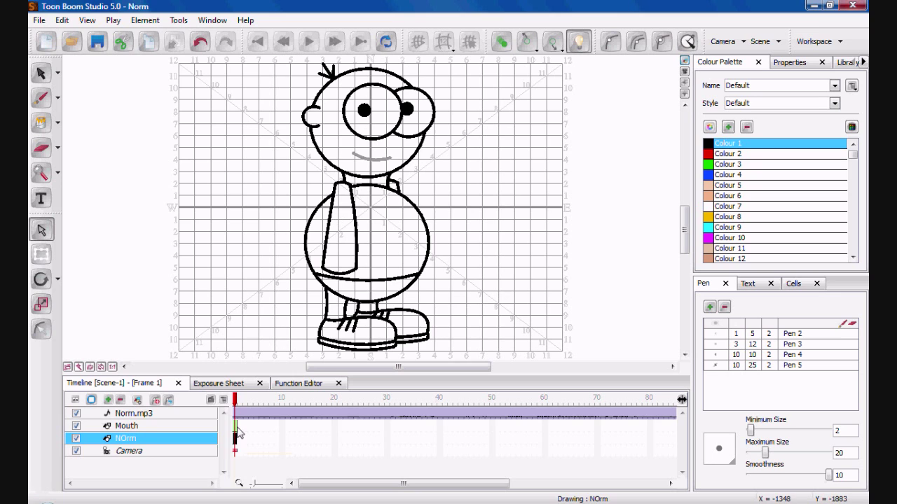
{"action": "left_click", "coordinate": [236, 427]}
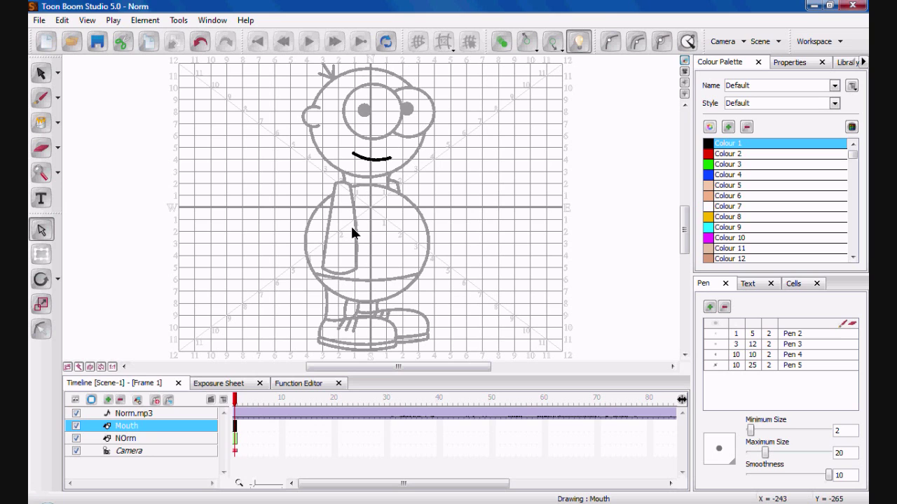
Step: Extend the NOrm body drawing's exposure across frames 1 to 8
{"action": "left_click", "coordinate": [237, 440]}
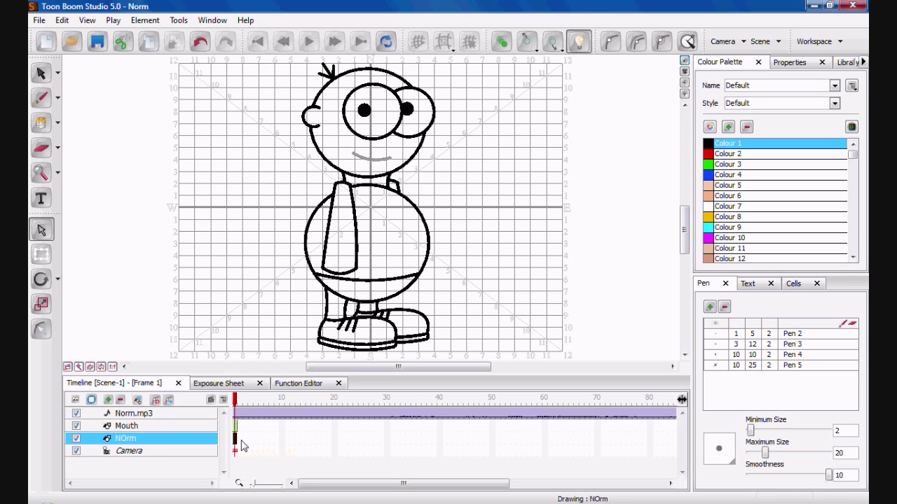
{"action": "left_click", "coordinate": [241, 445]}
{"action": "left_click", "coordinate": [246, 444]}
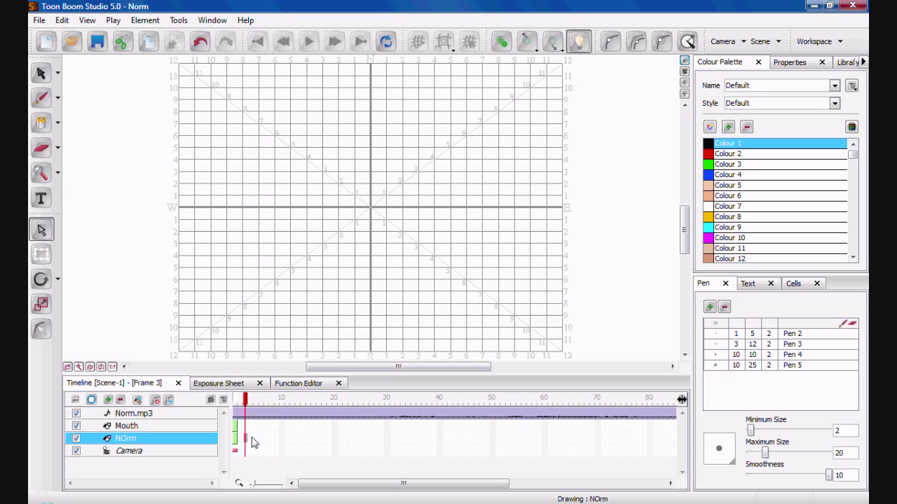
{"action": "left_click", "coordinate": [250, 443]}
{"action": "left_click", "coordinate": [256, 442]}
{"action": "left_click", "coordinate": [262, 443]}
{"action": "left_click", "coordinate": [267, 444]}
{"action": "left_click", "coordinate": [273, 443]}
{"action": "right_click", "coordinate": [273, 442]}
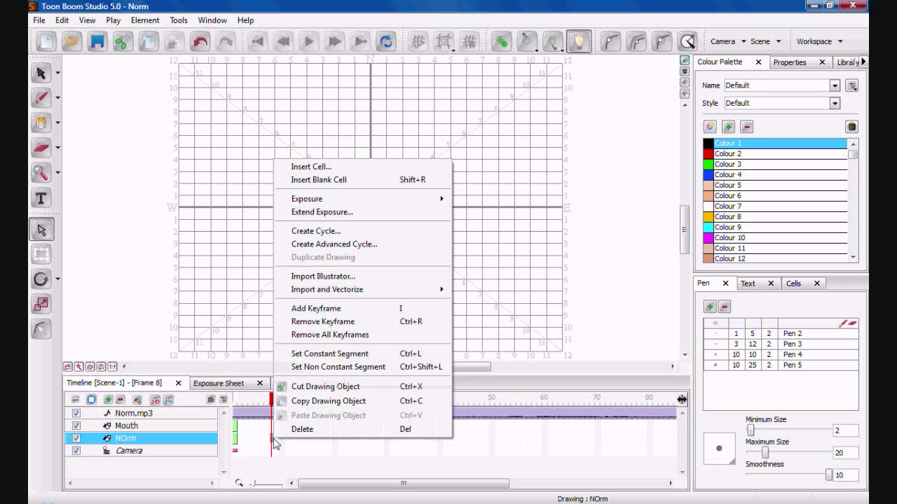
{"action": "left_click", "coordinate": [342, 212]}
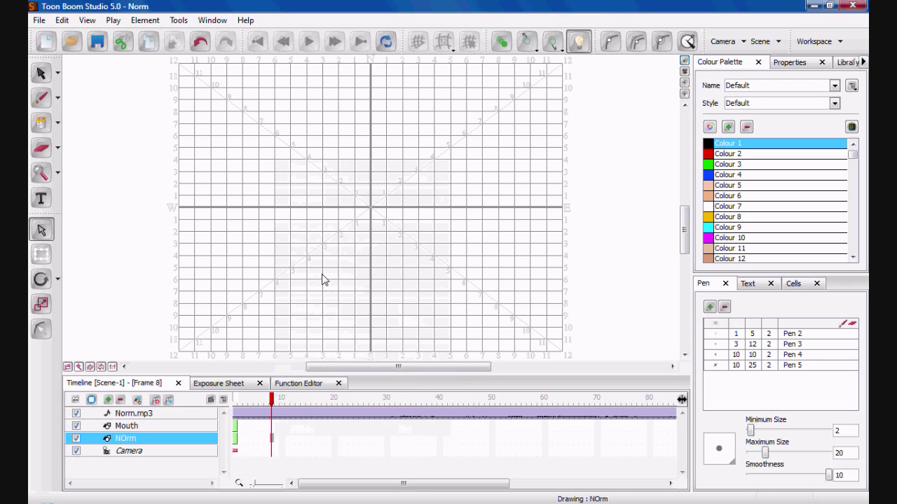
Step: Go to frame 2 and make the Mouth layer the current drawing element
{"action": "left_click", "coordinate": [236, 445]}
{"action": "left_click", "coordinate": [241, 445]}
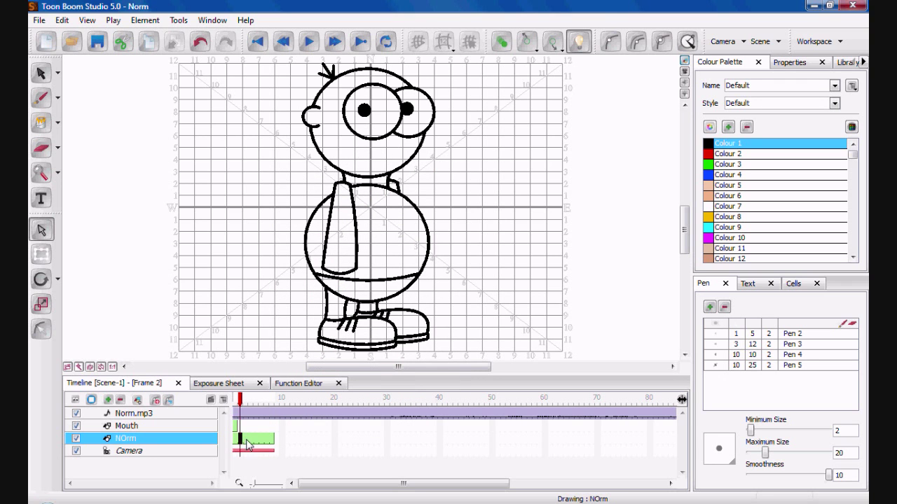
{"action": "left_click", "coordinate": [241, 426]}
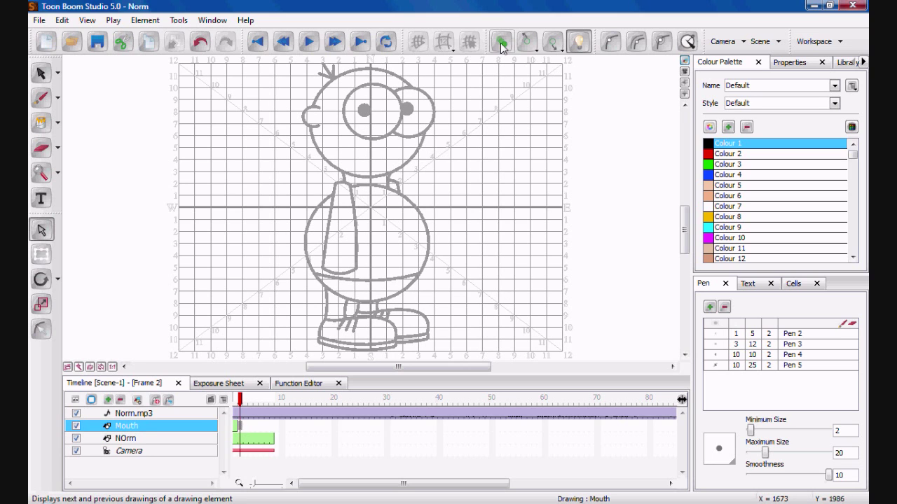
Step: Turn on onion skinning, pick the Select tool, and zoom in on Norm's mouth, then back out
{"action": "left_click", "coordinate": [502, 43]}
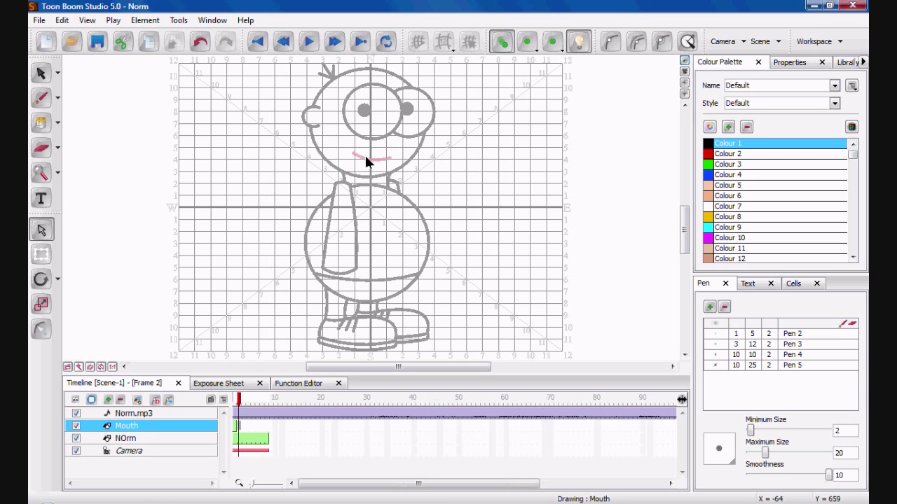
{"action": "key", "text": "alt+s"}
{"action": "key", "text": "2"}
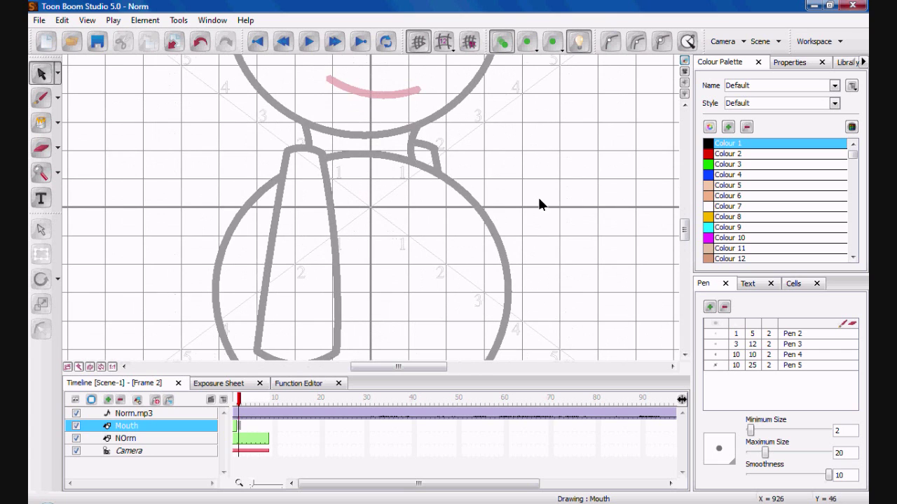
{"action": "left_click_drag", "start_coordinate": [685, 232], "coordinate": [685, 209]}
{"action": "key", "text": "2"}
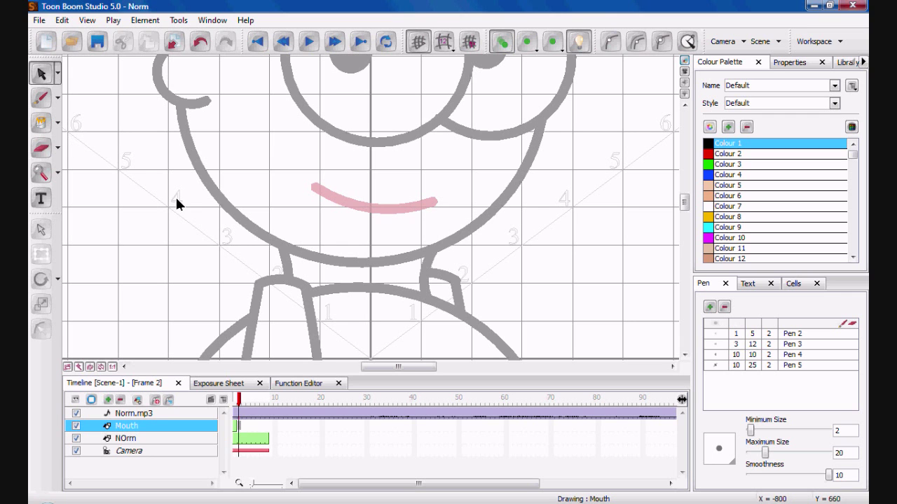
{"action": "key", "text": "2"}
{"action": "key", "text": "1"}
{"action": "key", "text": "1"}
{"action": "key", "text": "1"}
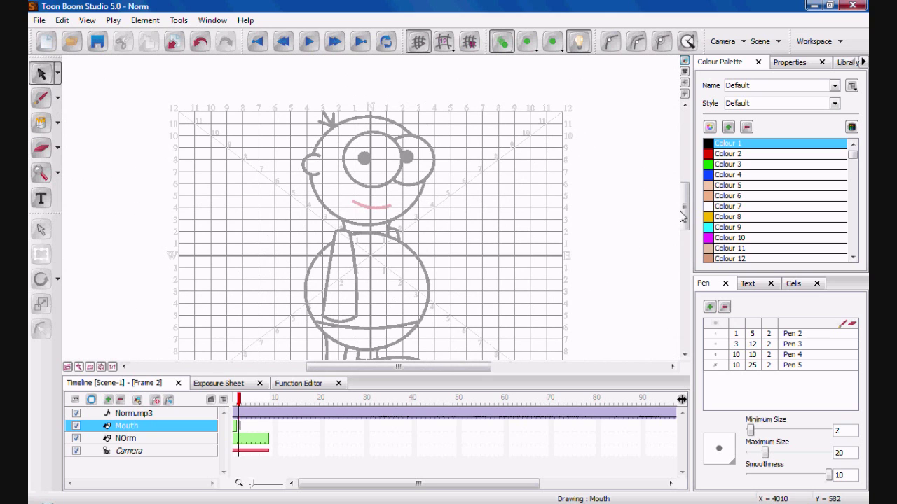
{"action": "left_click_drag", "start_coordinate": [684, 214], "coordinate": [683, 234]}
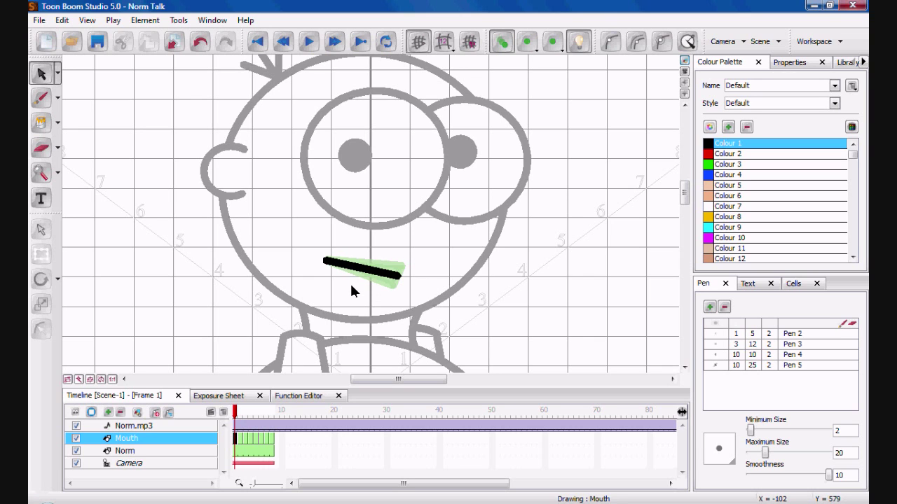
Step: Step through the Mouth drawings from frame 2 to the wide smile at frame 8
{"action": "key", "text": "period"}
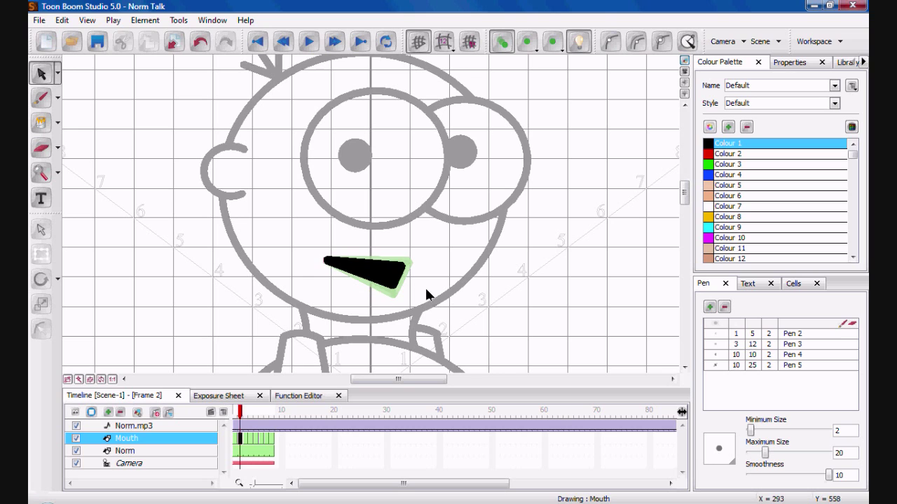
{"action": "key", "text": "period"}
{"action": "key", "text": "period"}
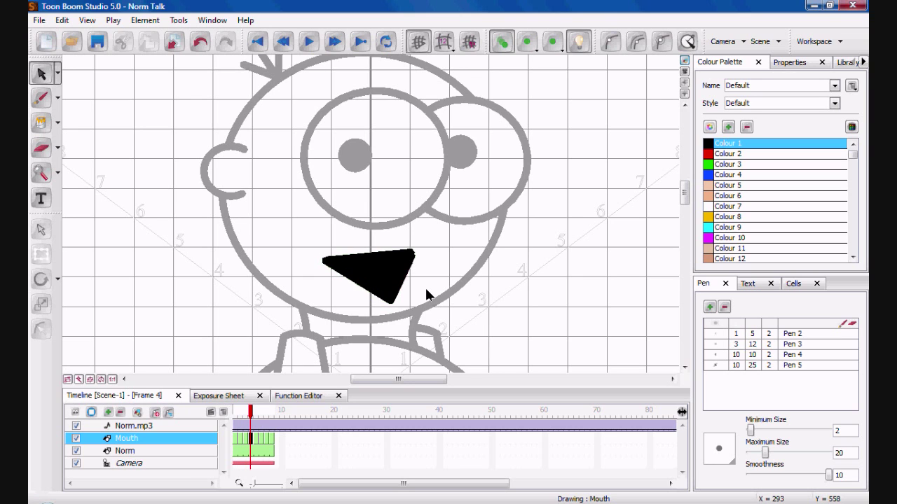
{"action": "key", "text": "period"}
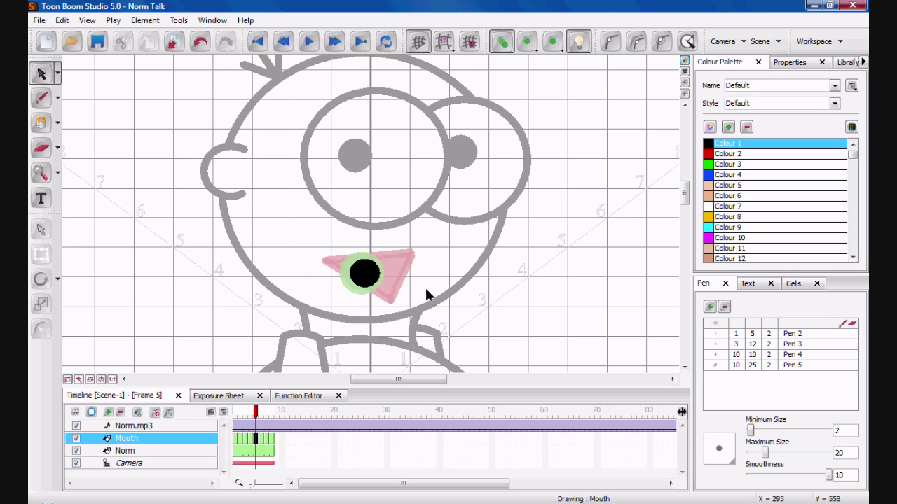
{"action": "key", "text": "period"}
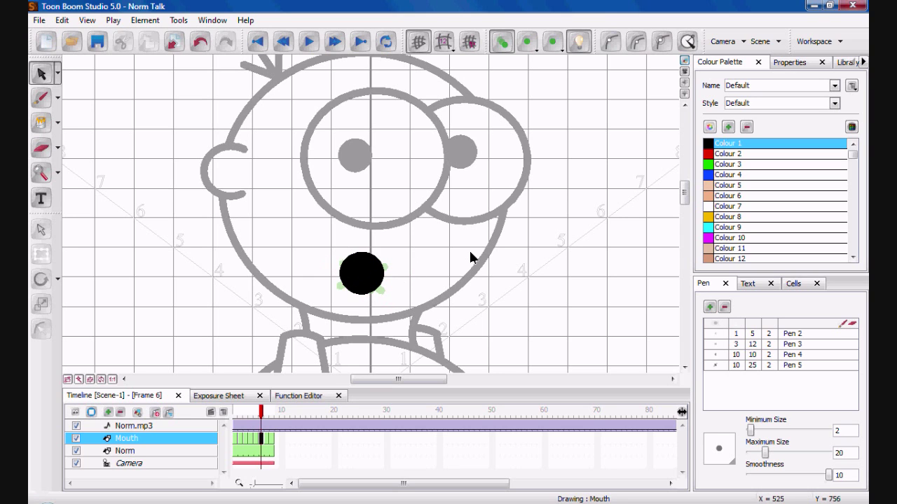
{"action": "key", "text": "comma"}
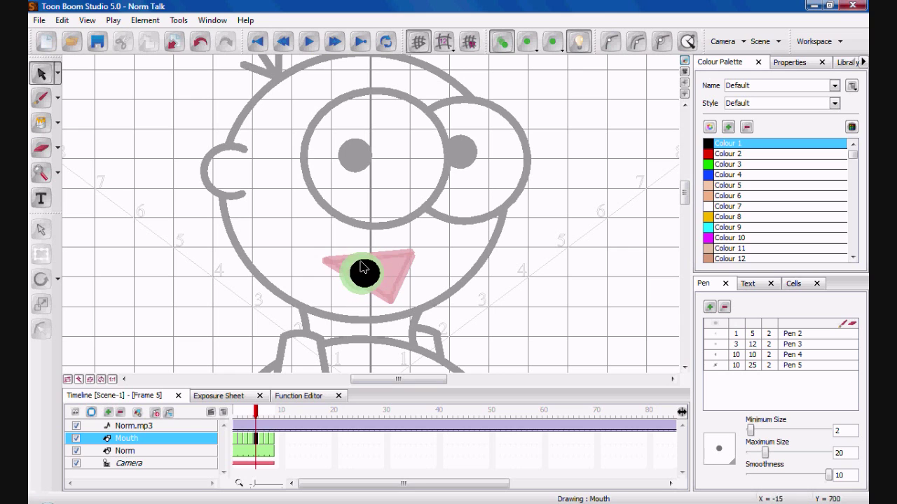
{"action": "key", "text": "period"}
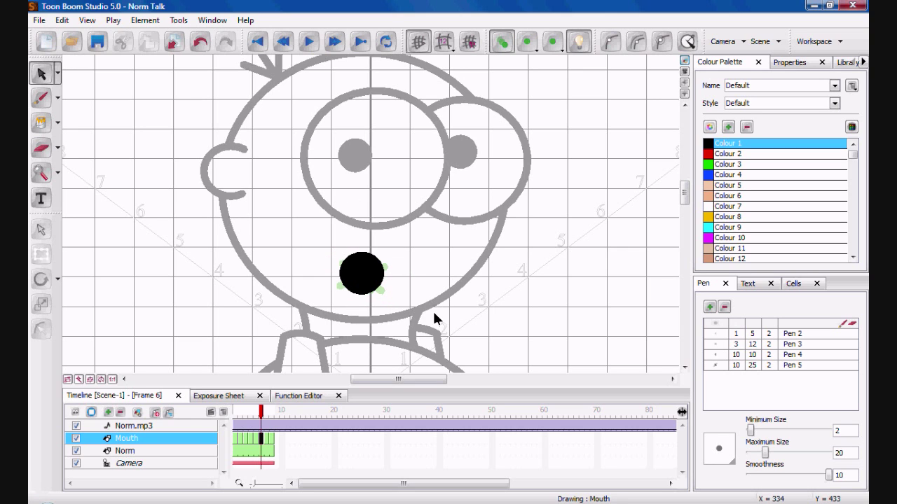
{"action": "key", "text": "period"}
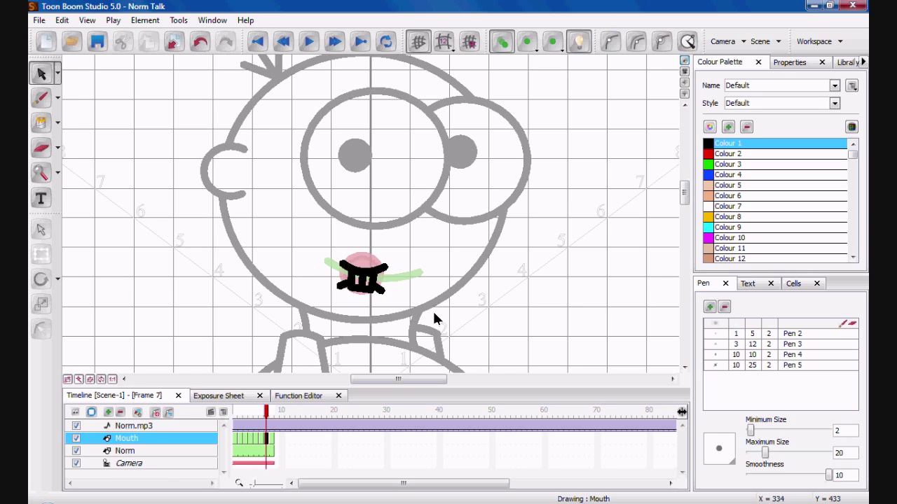
{"action": "key", "text": "period"}
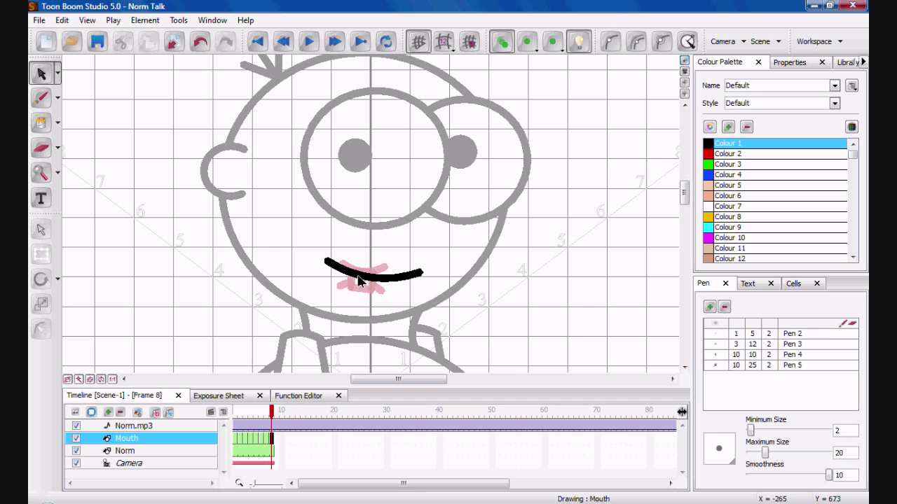
Step: Zoom the view so the whole character is visible
{"action": "key", "text": "2"}
{"action": "key", "text": "2"}
{"action": "key", "text": "2"}
{"action": "key", "text": "2"}
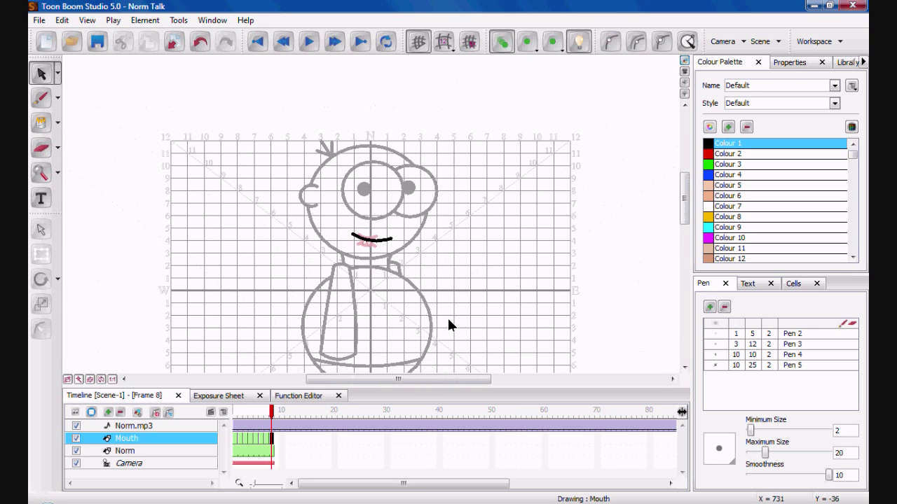
{"action": "left_click_drag", "start_coordinate": [685, 200], "coordinate": [685, 230]}
{"action": "key", "text": "1"}
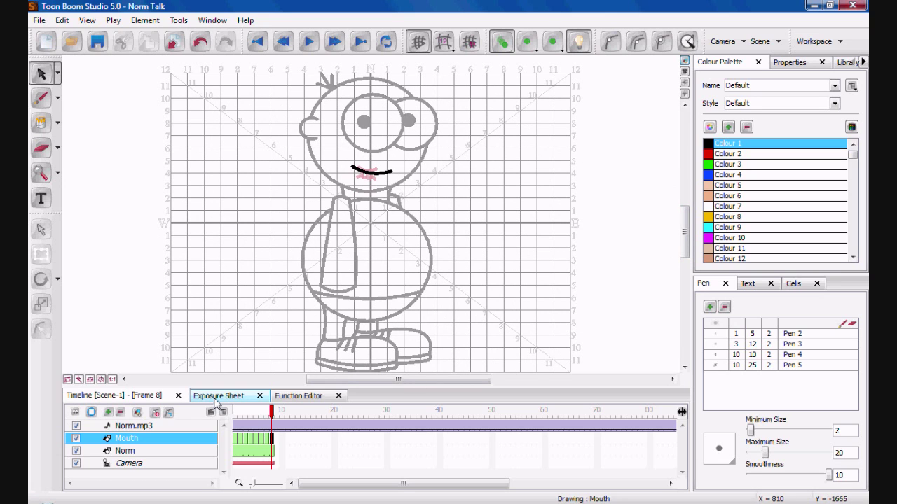
Step: Enlarge the Exposure Sheet and review Mouth cells Mouth-B through Mouth-X across frames 2–8
{"action": "left_click", "coordinate": [215, 398]}
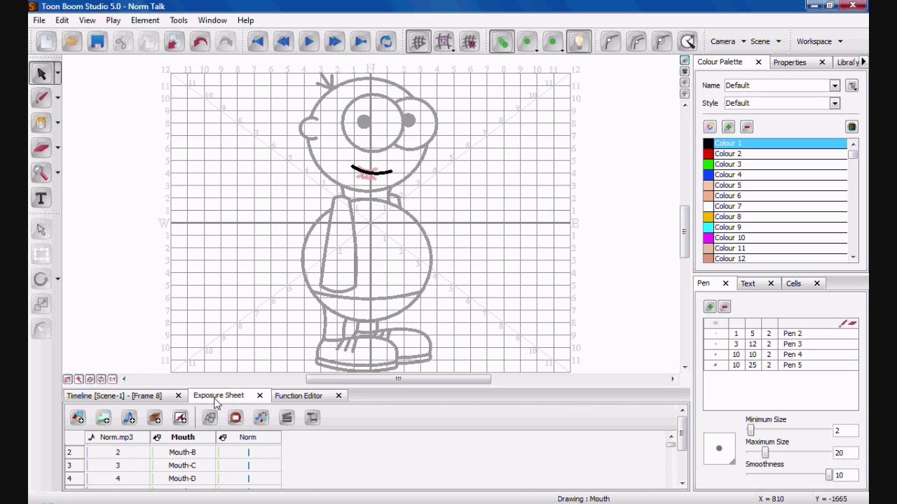
{"action": "left_click_drag", "start_coordinate": [358, 385], "coordinate": [352, 263]}
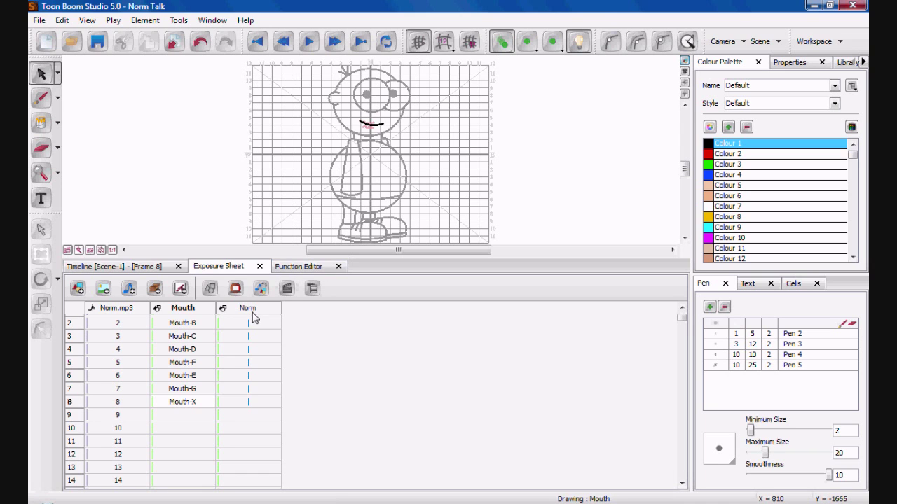
{"action": "left_click", "coordinate": [191, 329]}
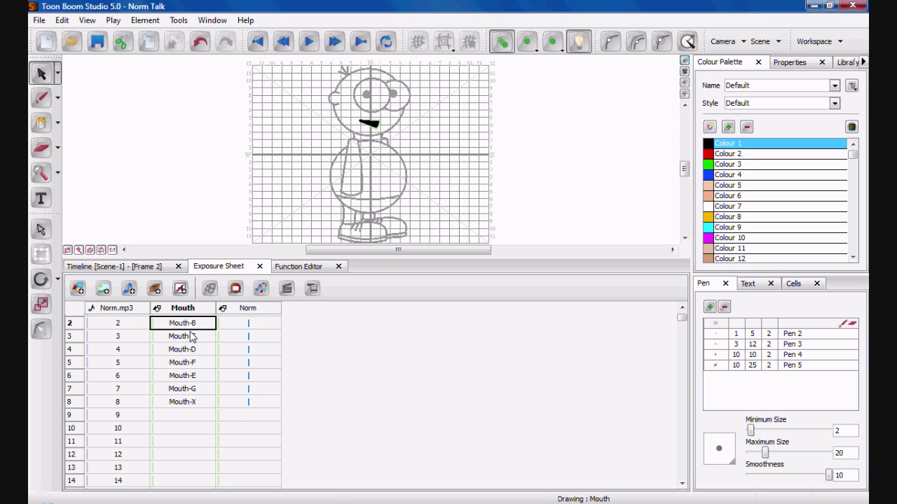
{"action": "left_click", "coordinate": [193, 338]}
{"action": "left_click", "coordinate": [192, 350]}
{"action": "left_click", "coordinate": [193, 363]}
{"action": "left_click", "coordinate": [193, 375]}
{"action": "left_click", "coordinate": [190, 389]}
{"action": "left_click", "coordinate": [190, 403]}
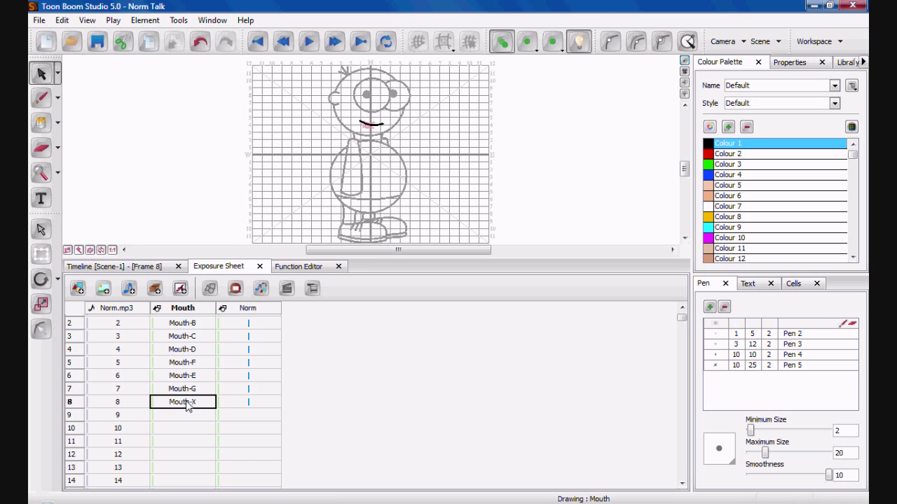
{"action": "left_click", "coordinate": [192, 324]}
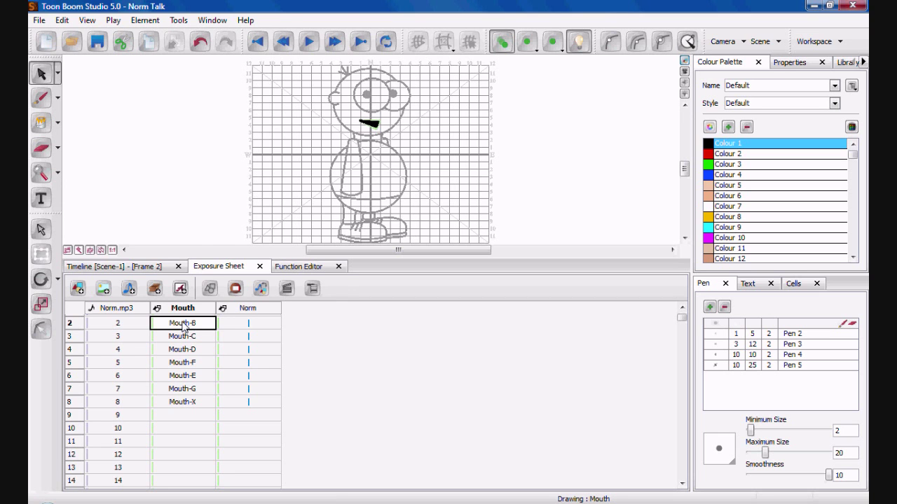
Step: Open the rename dialog for the Mouth-B drawing and confirm its name unchanged
{"action": "right_click", "coordinate": [183, 327]}
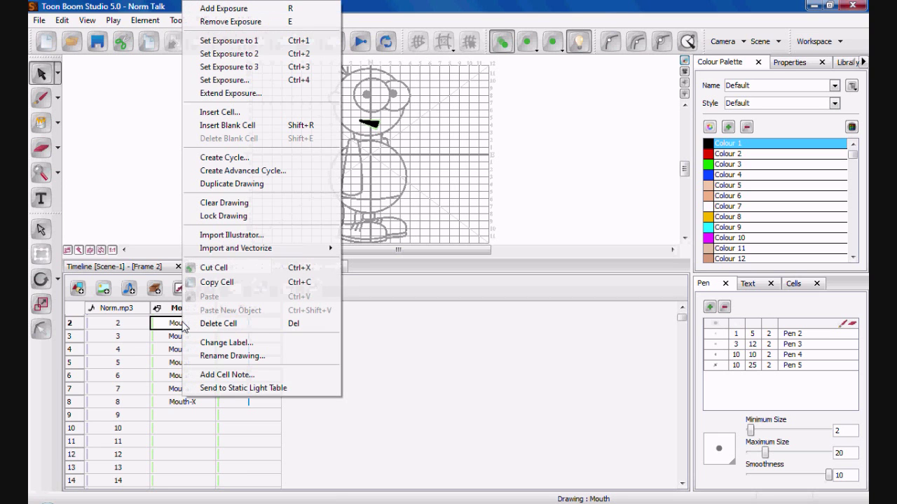
{"action": "left_click", "coordinate": [226, 357]}
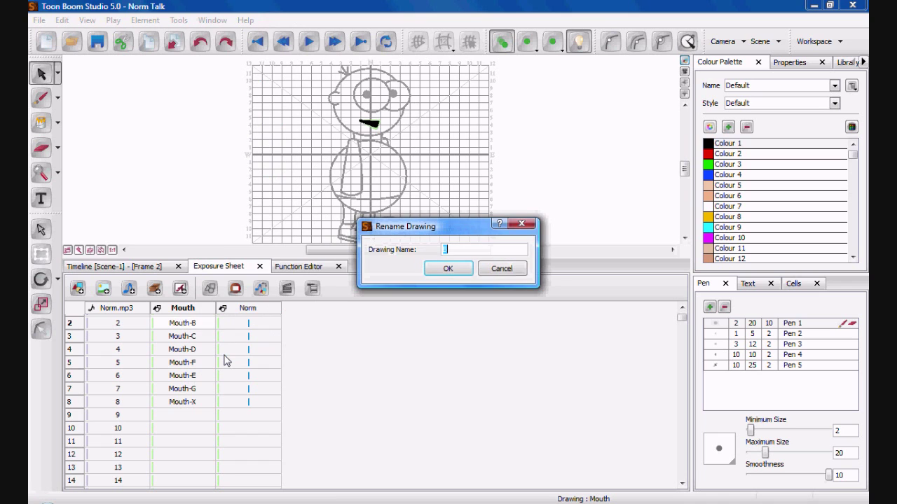
{"action": "left_click", "coordinate": [449, 251]}
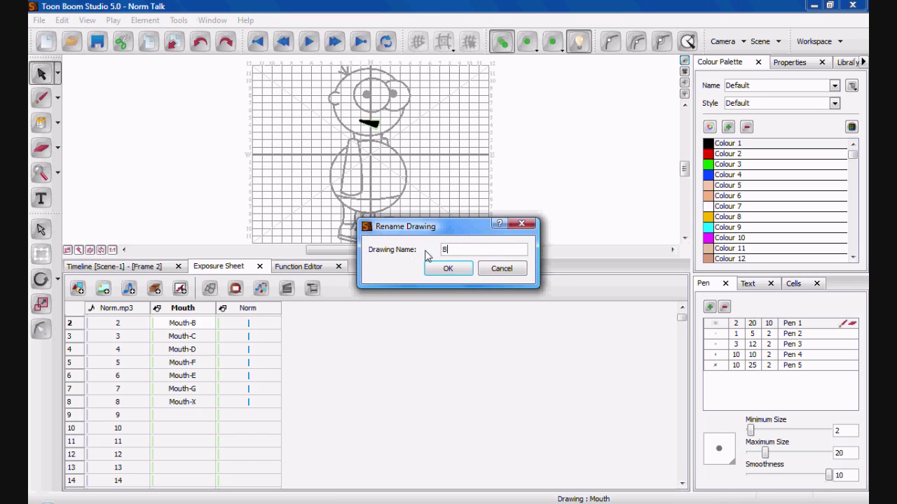
{"action": "left_click", "coordinate": [444, 268]}
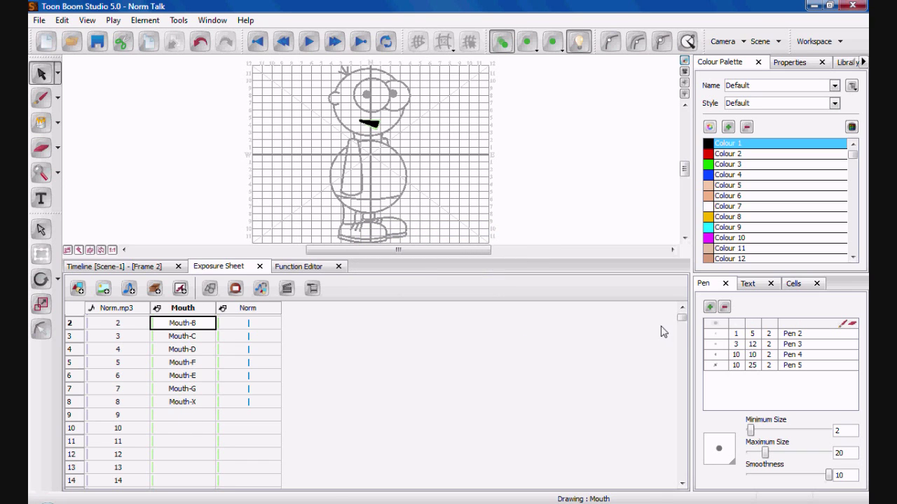
{"action": "left_click", "coordinate": [682, 308]}
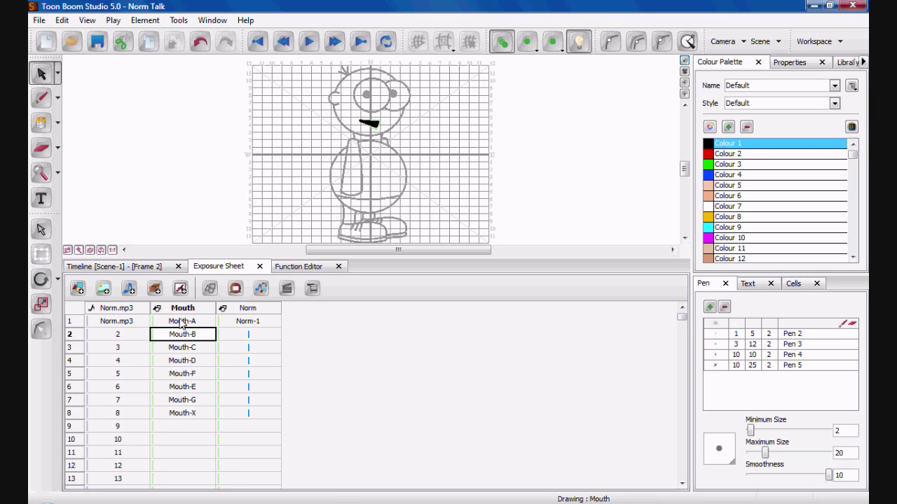
Step: Rename the Norm body drawing from Norm-1 to Norm-a
{"action": "left_click", "coordinate": [247, 323]}
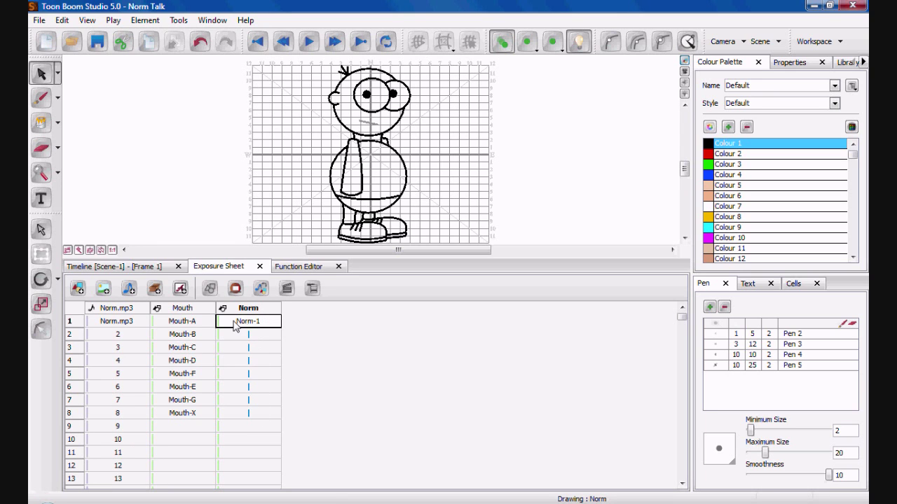
{"action": "right_click", "coordinate": [257, 324]}
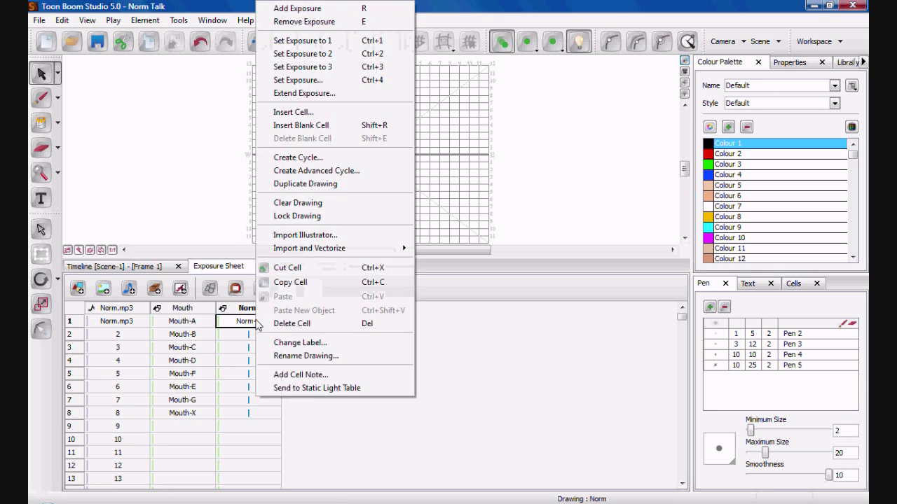
{"action": "left_click", "coordinate": [303, 357]}
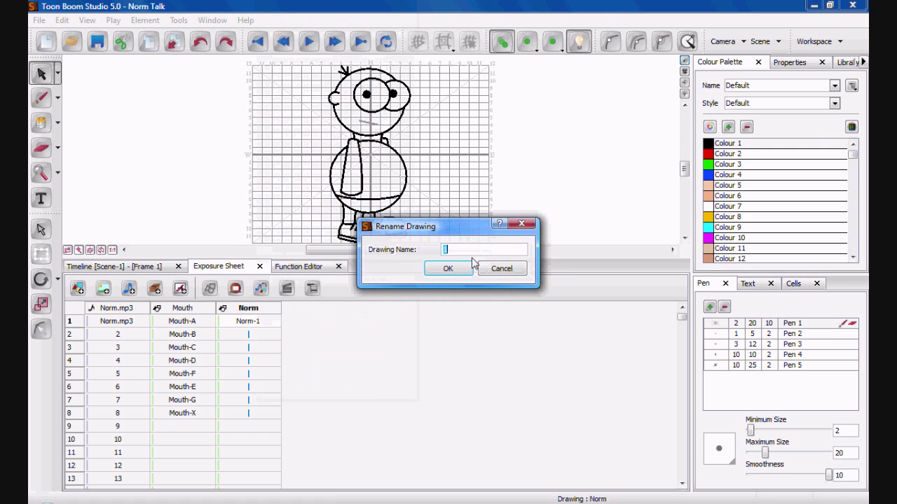
{"action": "type", "text": "a"}
{"action": "key", "text": "Return"}
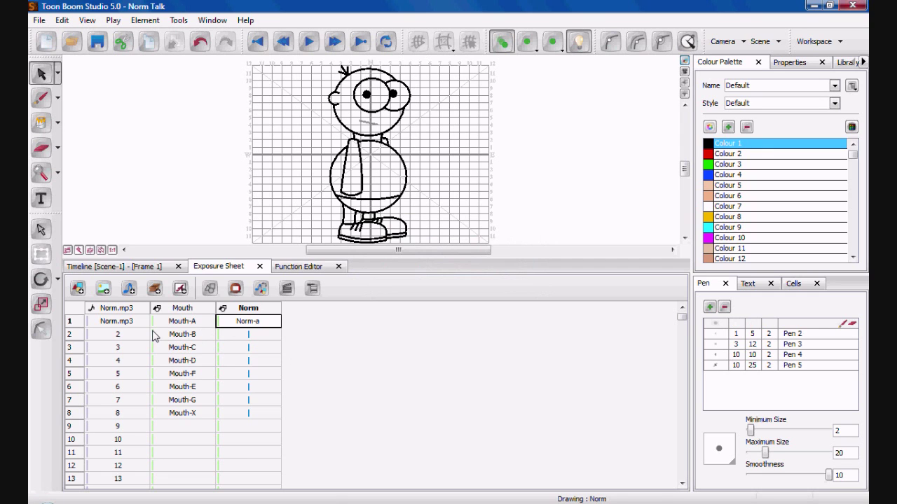
{"action": "left_click", "coordinate": [127, 321]}
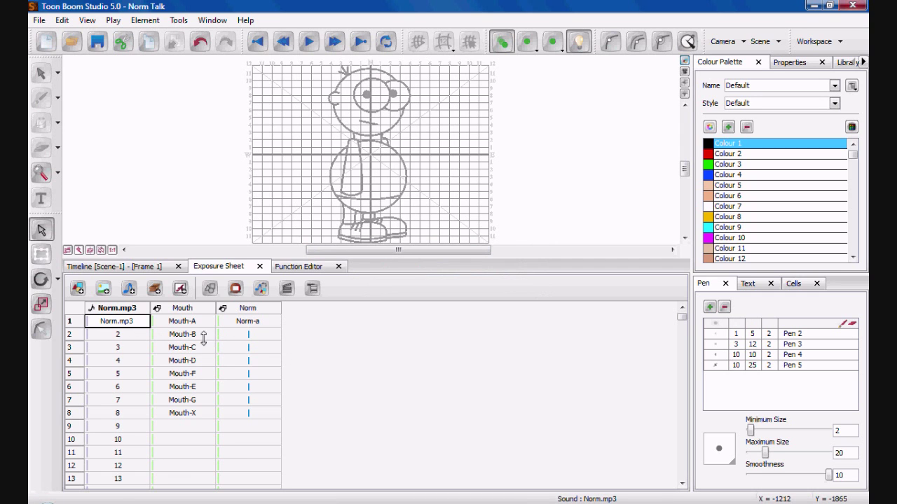
Step: Compute lip-sync for Norm.mp3 and scroll through its phoneme letters like X, B, C, E
{"action": "right_click", "coordinate": [115, 311]}
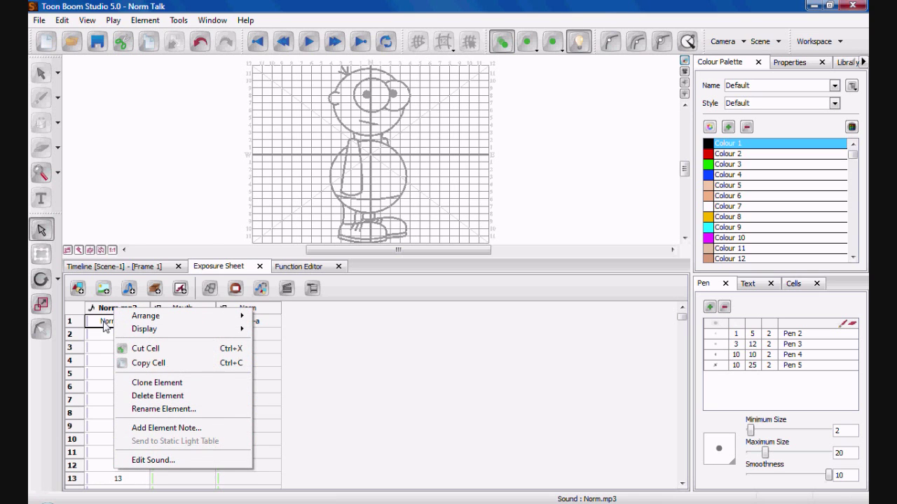
{"action": "left_click", "coordinate": [105, 322]}
{"action": "right_click", "coordinate": [104, 325]}
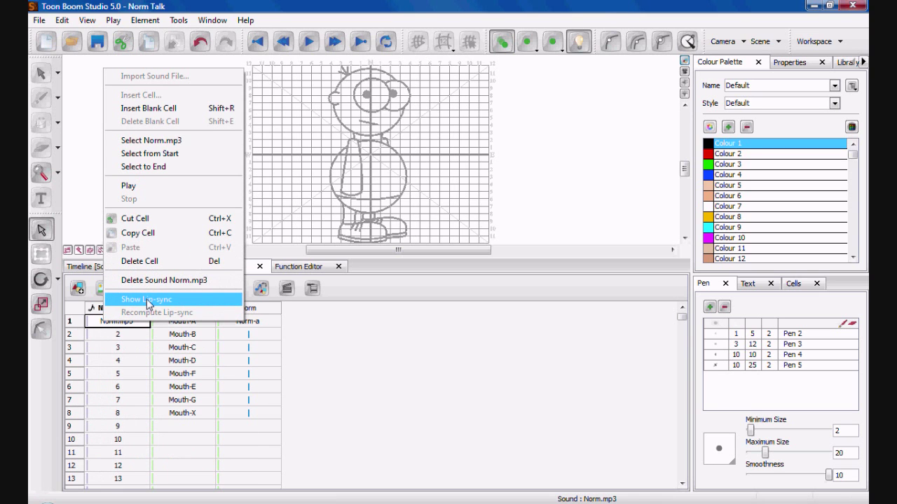
{"action": "left_click", "coordinate": [146, 300]}
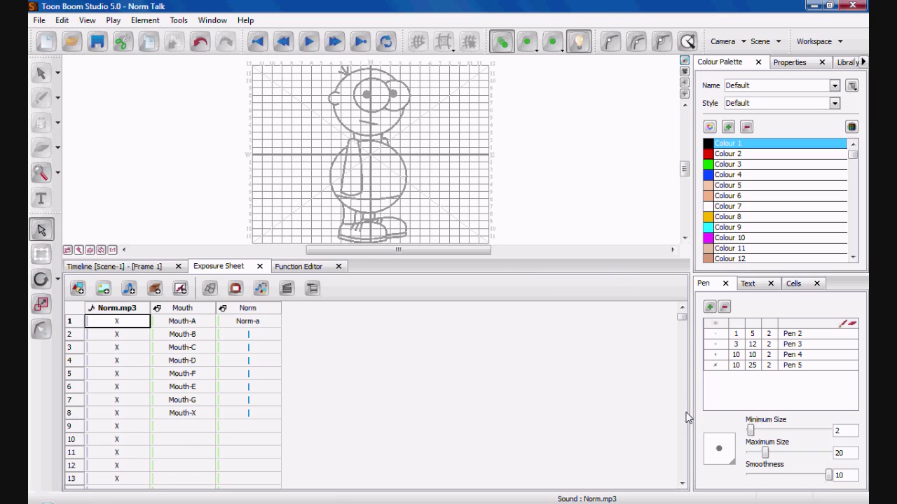
{"action": "scroll", "coordinate": [689, 416], "scroll_direction": "down", "scroll_amount": 15}
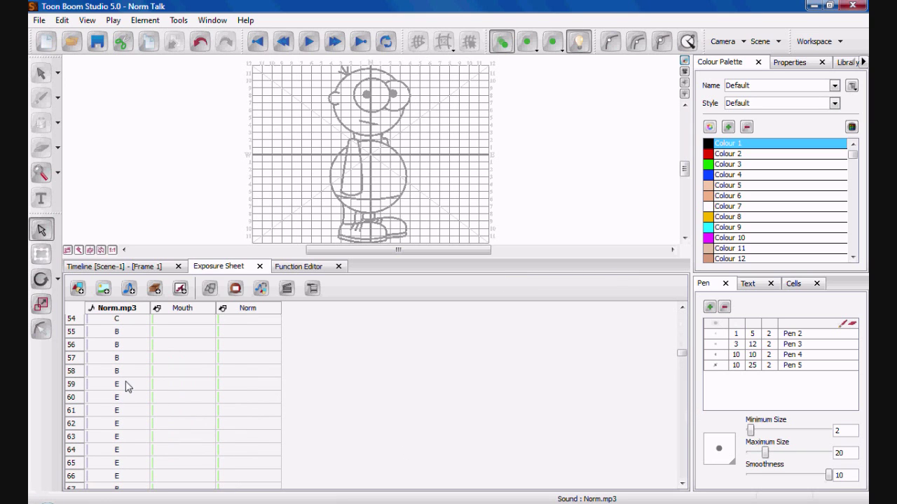
{"action": "left_click", "coordinate": [683, 324]}
{"action": "left_click", "coordinate": [682, 324]}
{"action": "left_click", "coordinate": [682, 325]}
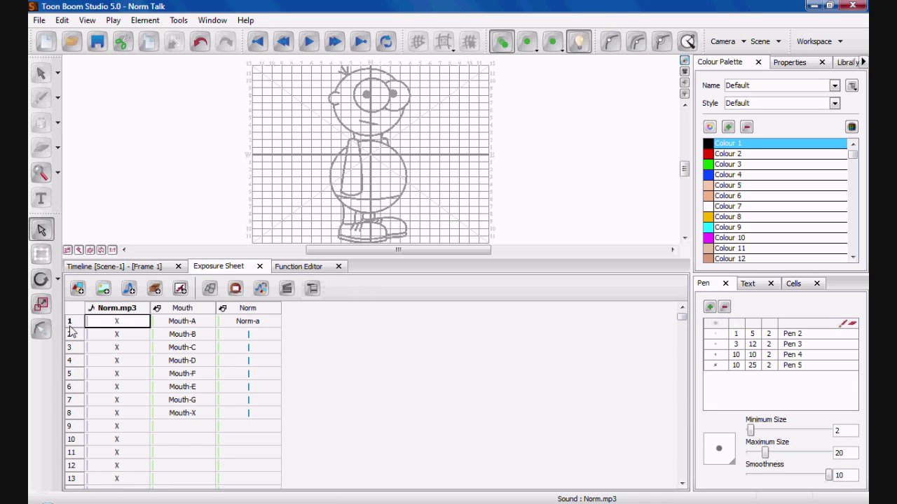
Step: Map the Norm.mp3 lip-sync onto the Mouth element as destination
{"action": "right_click", "coordinate": [116, 312]}
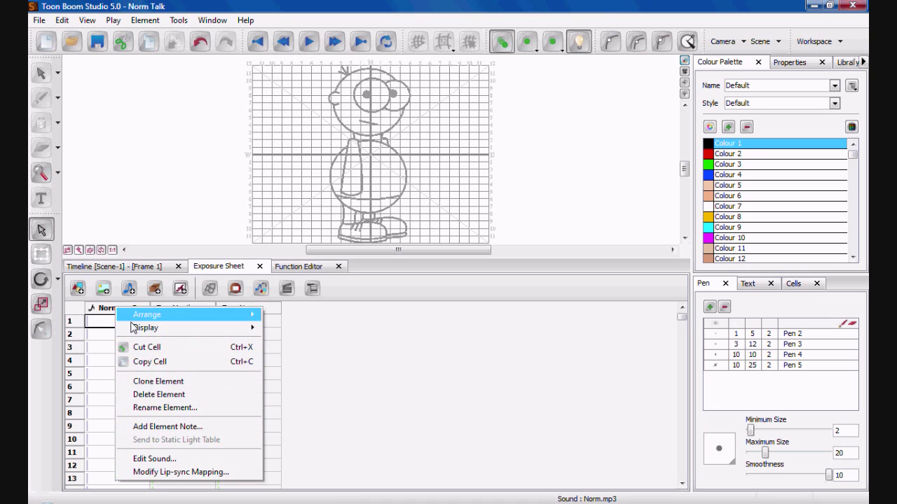
{"action": "left_click", "coordinate": [185, 473]}
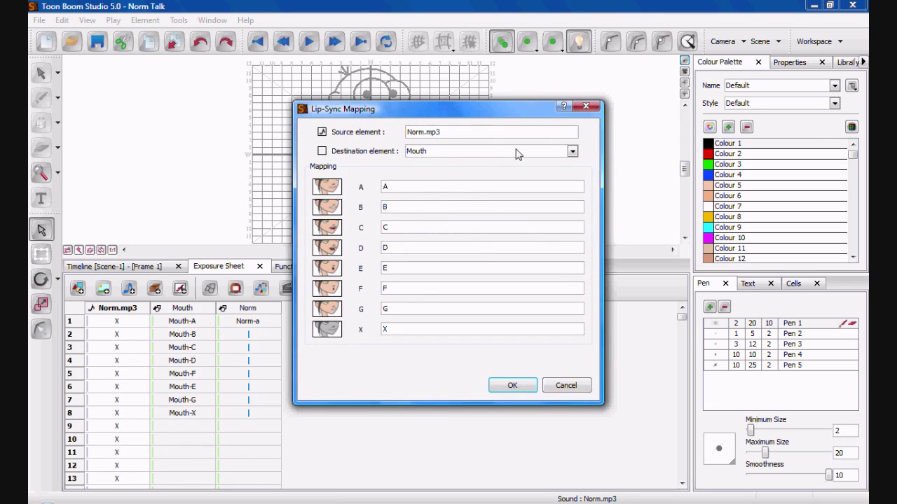
{"action": "left_click", "coordinate": [572, 152]}
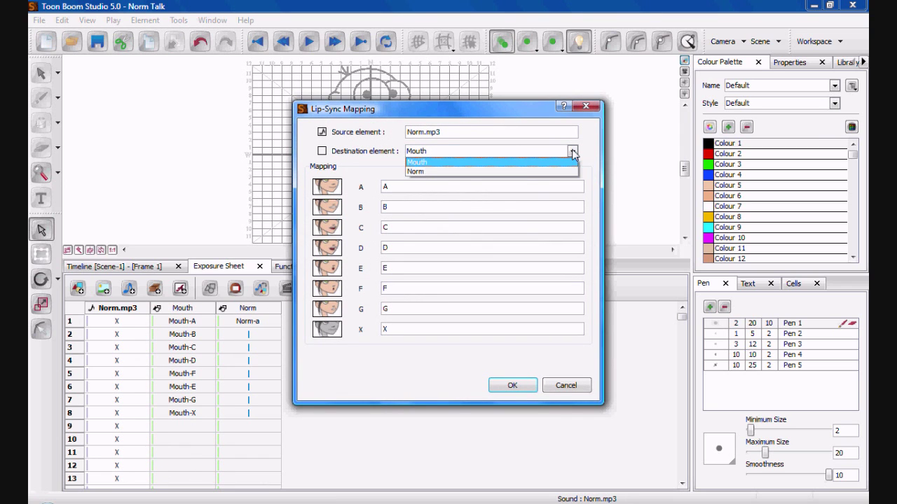
{"action": "left_click", "coordinate": [422, 163]}
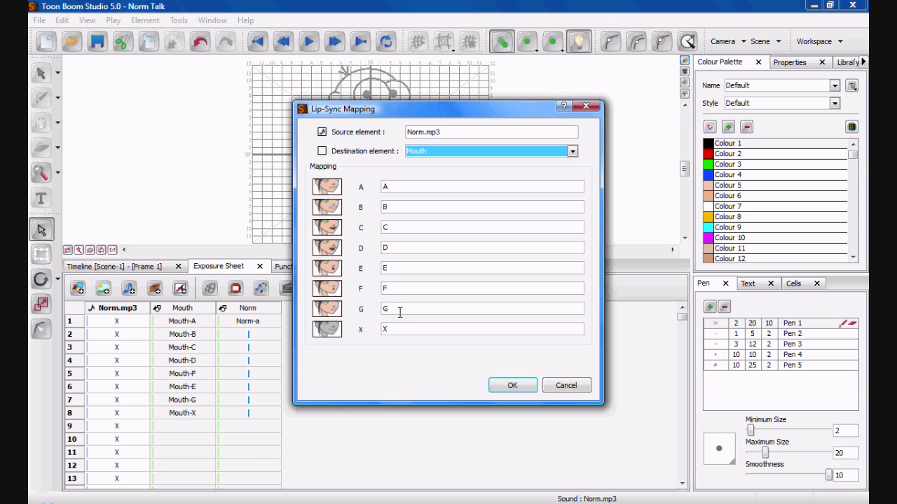
{"action": "left_click", "coordinate": [511, 386]}
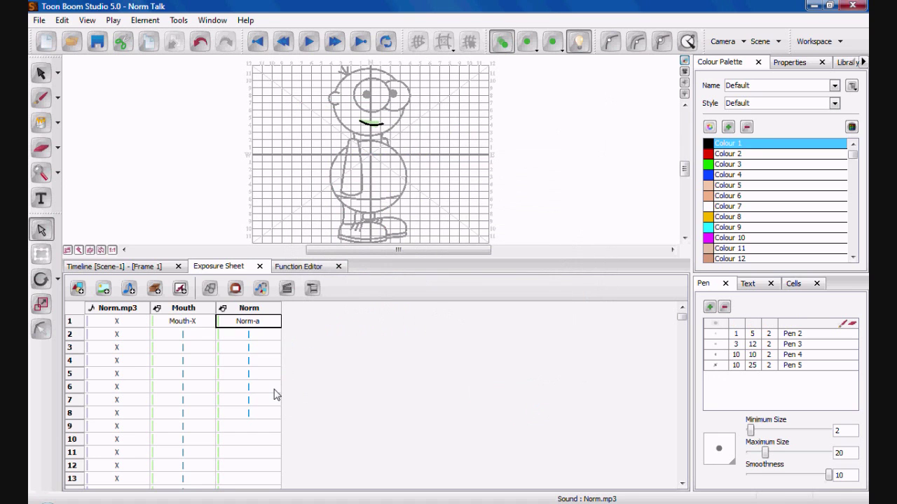
Step: Select the first Mouth cell and scroll through the mapped mouth drawings
{"action": "left_click", "coordinate": [189, 324]}
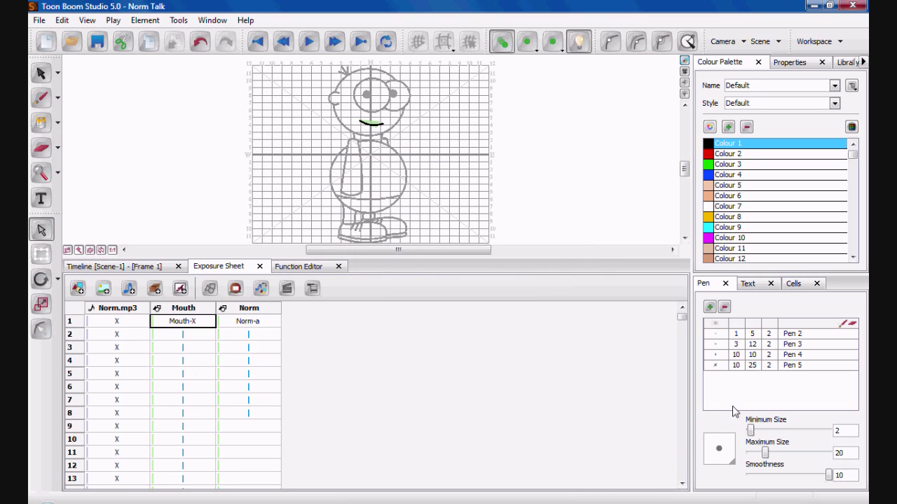
{"action": "left_click", "coordinate": [682, 455]}
{"action": "left_click", "coordinate": [683, 456]}
{"action": "left_click", "coordinate": [684, 435]}
{"action": "left_click_drag", "start_coordinate": [682, 382], "coordinate": [678, 307]}
Step: Enlarge the stage, switch to Camera view and zoom out on the Camera layer
{"action": "left_click", "coordinate": [130, 268]}
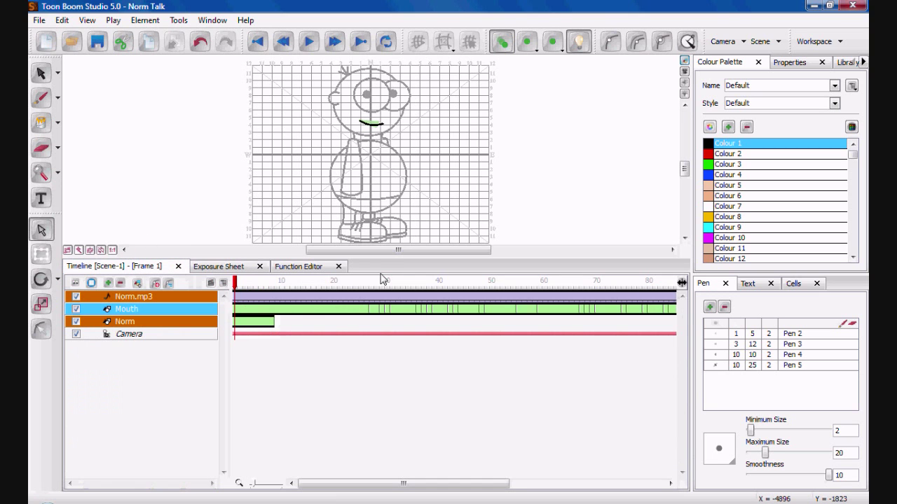
{"action": "left_click_drag", "start_coordinate": [365, 258], "coordinate": [370, 387]}
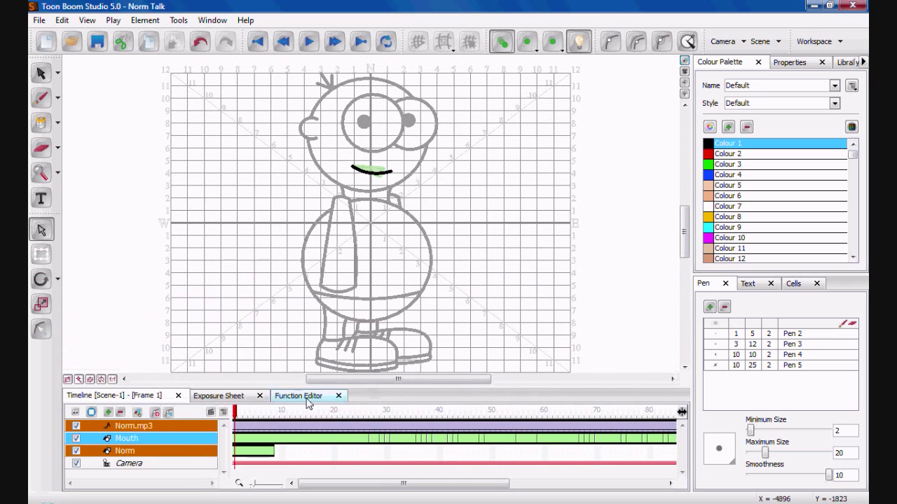
{"action": "left_click", "coordinate": [164, 433]}
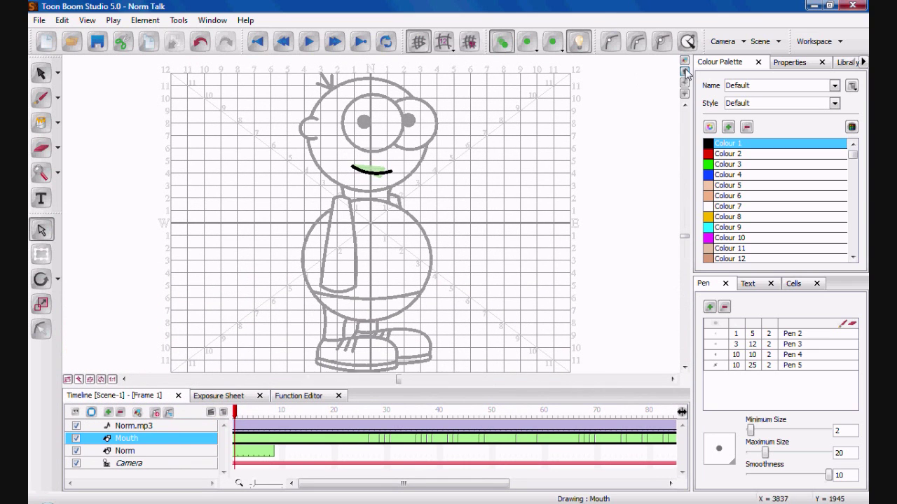
{"action": "left_click", "coordinate": [686, 71]}
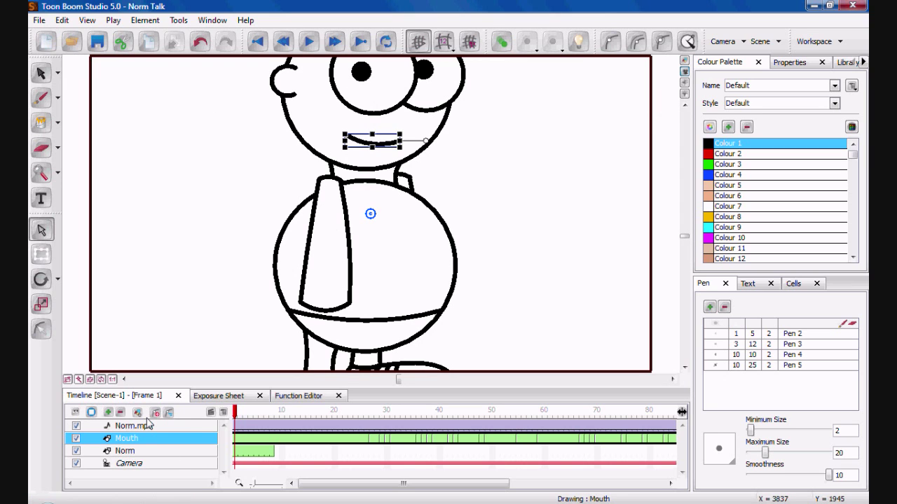
{"action": "left_click", "coordinate": [140, 466]}
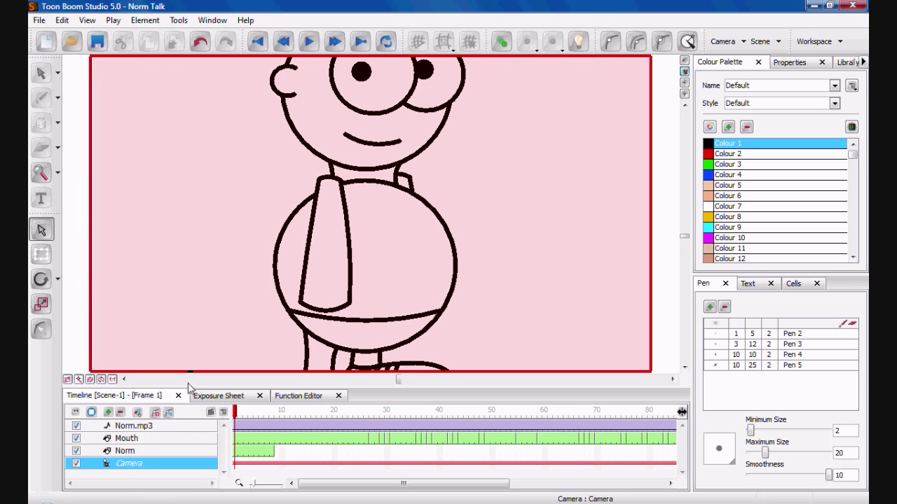
{"action": "left_click_drag", "start_coordinate": [190, 372], "coordinate": [232, 372]}
Step: Play the scene to check the lip-sync, then scroll the timeline to frame 145
{"action": "left_click", "coordinate": [309, 43]}
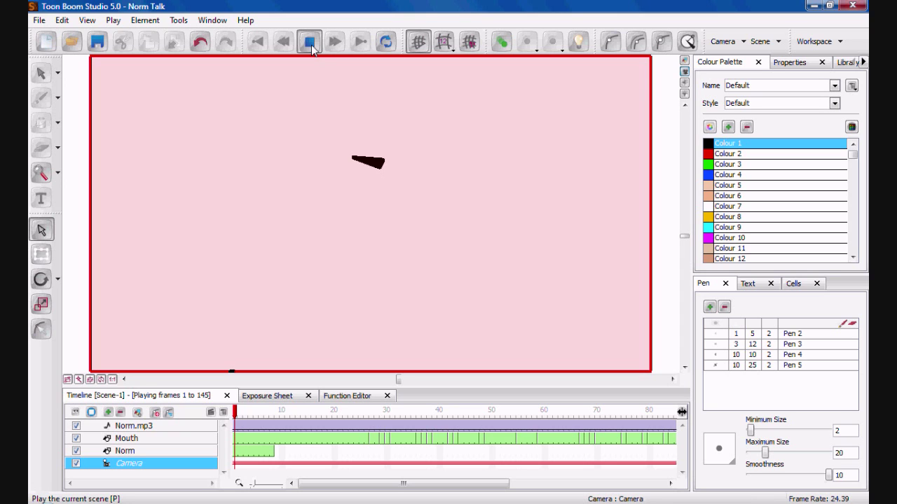
{"action": "left_click", "coordinate": [310, 44]}
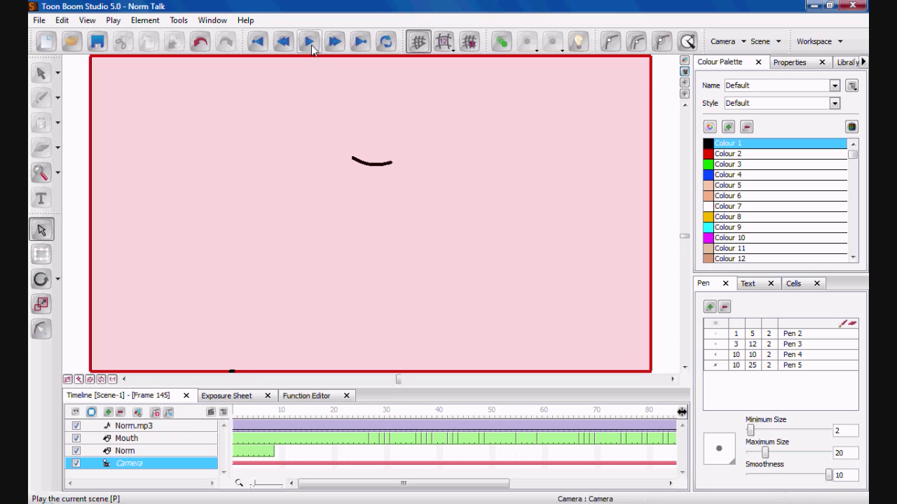
{"action": "left_click", "coordinate": [258, 42]}
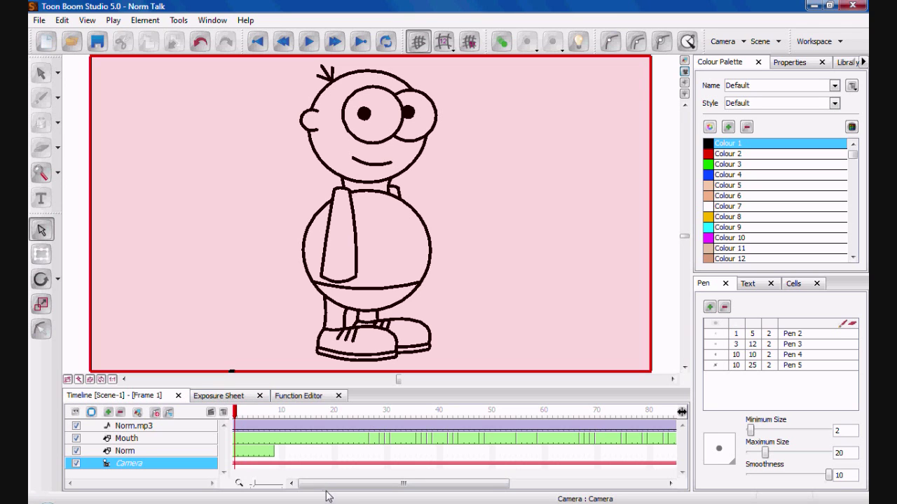
{"action": "left_click_drag", "start_coordinate": [339, 484], "coordinate": [524, 484]}
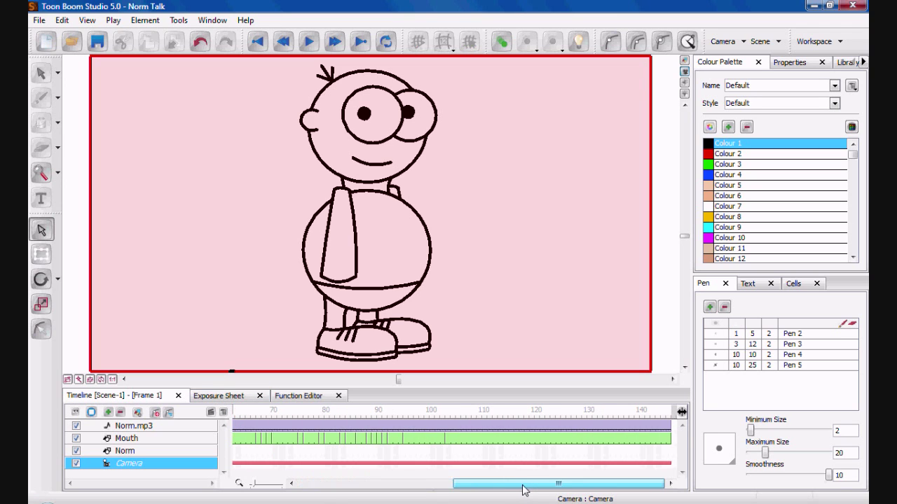
Step: Extend the exposure of Norm's body drawing through frame 145
{"action": "left_click", "coordinate": [669, 452]}
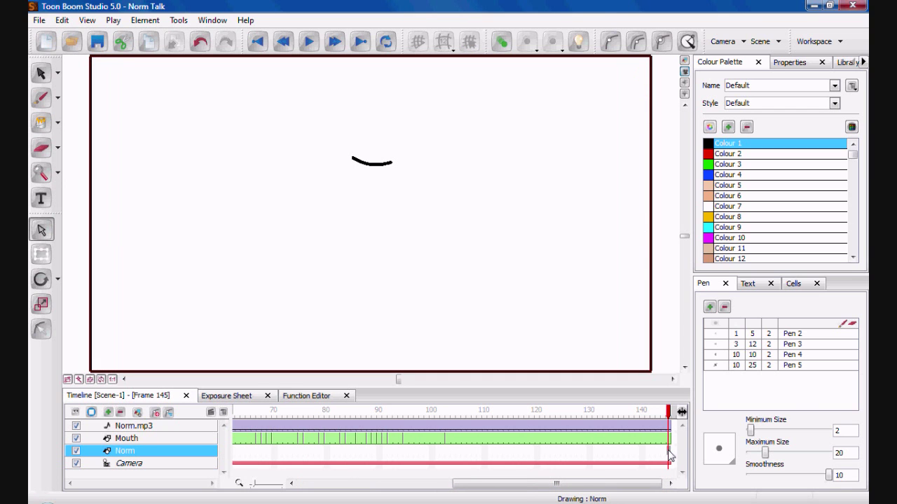
{"action": "right_click", "coordinate": [670, 455]}
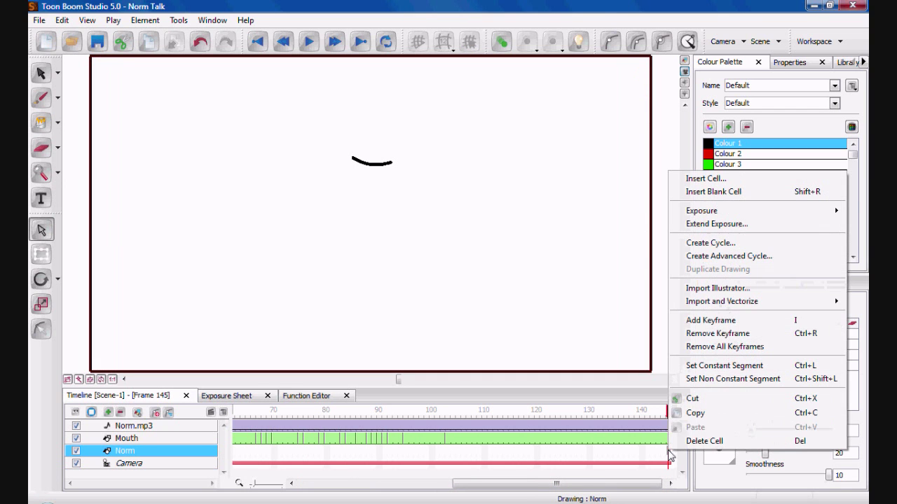
{"action": "left_click", "coordinate": [726, 228]}
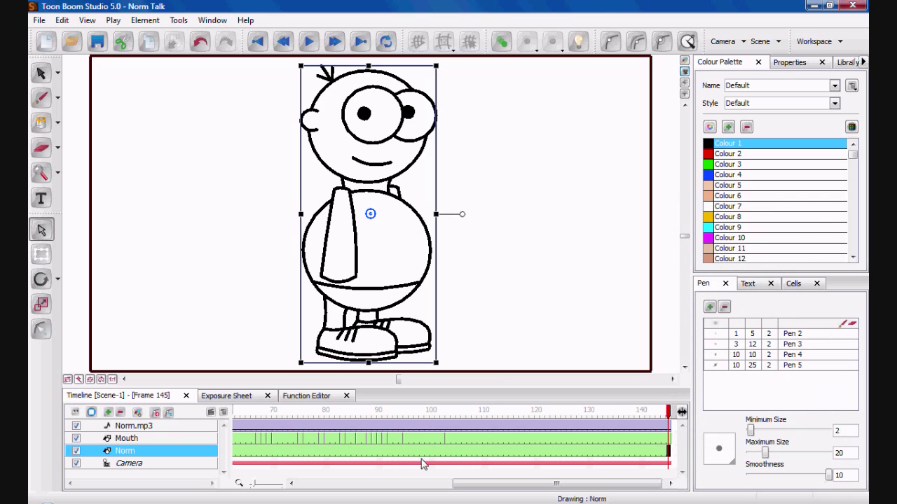
Step: Replay the scene from frame 1 to check the lip-sync with the full character
{"action": "left_click_drag", "start_coordinate": [469, 483], "coordinate": [314, 485]}
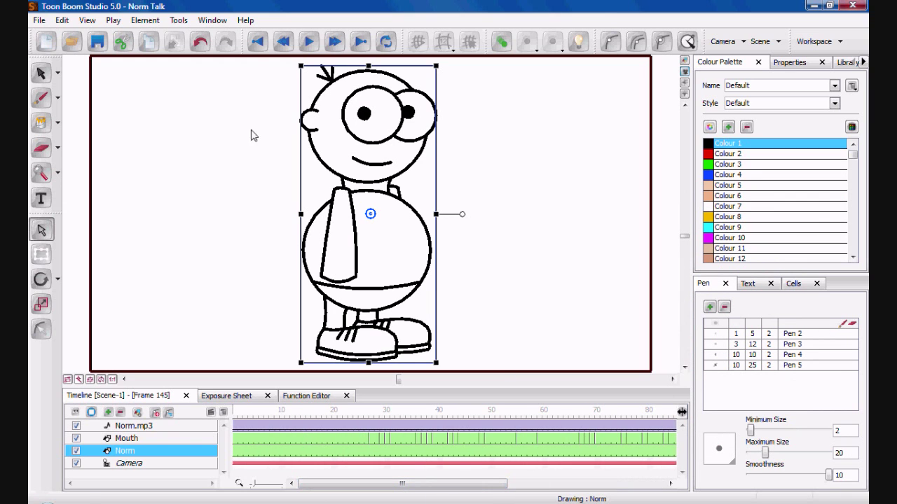
{"action": "left_click", "coordinate": [255, 45]}
{"action": "left_click", "coordinate": [309, 42]}
{"action": "left_click", "coordinate": [257, 42]}
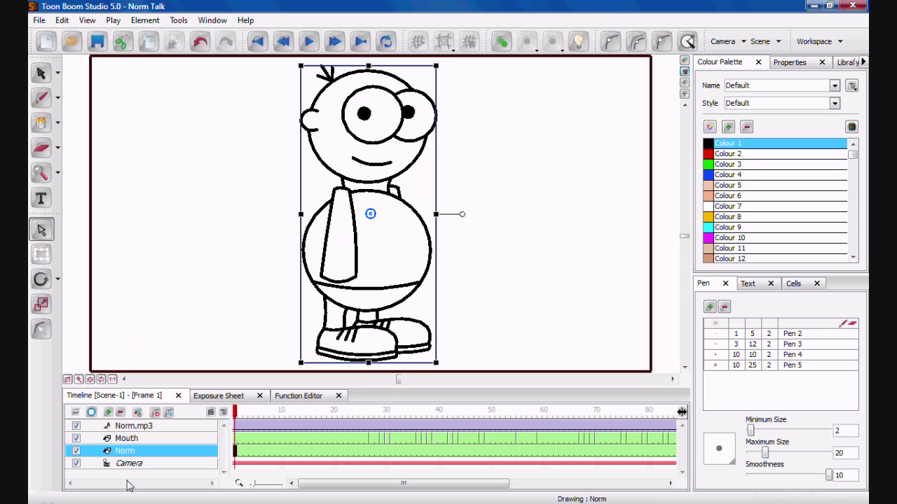
{"action": "left_click", "coordinate": [148, 468]}
{"action": "left_click", "coordinate": [154, 481]}
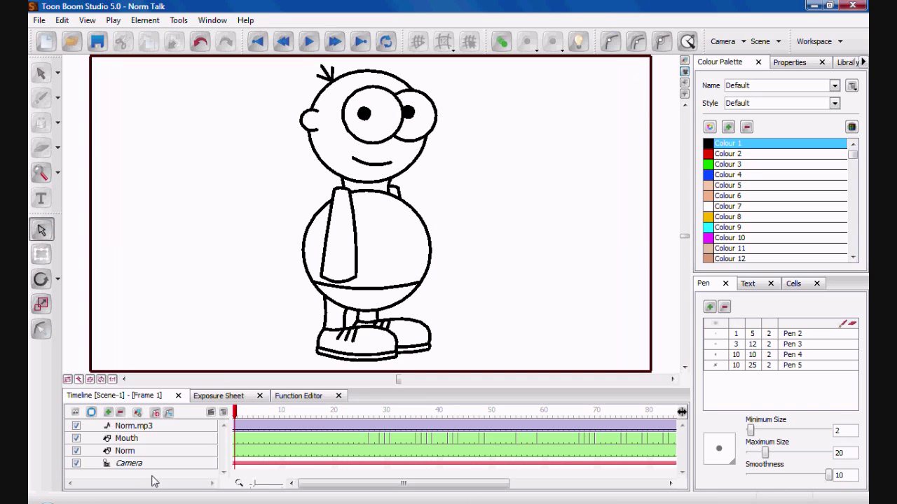